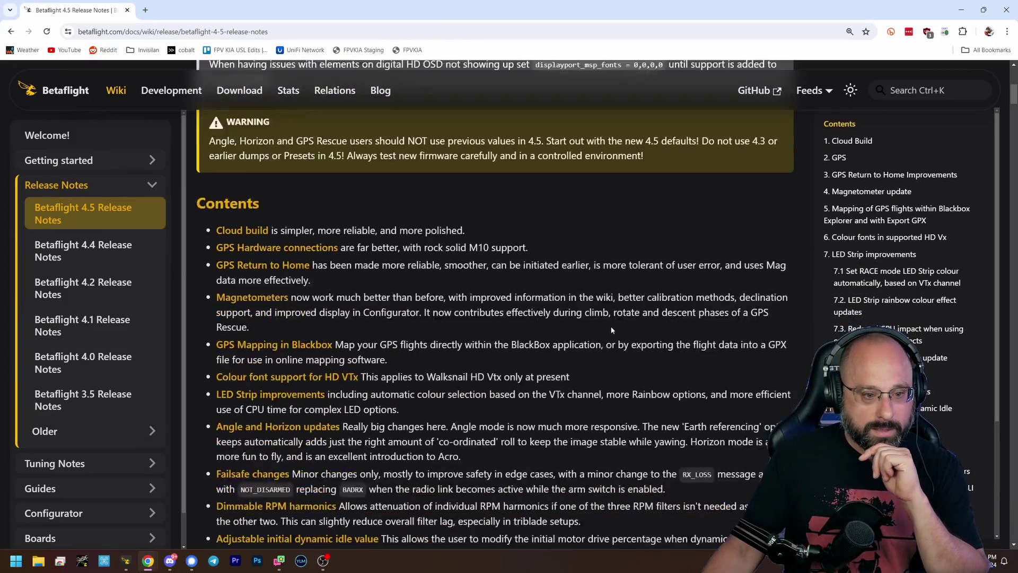
Skim the Betaflight 4.5 release notes and jump to the Hardware support section
scroll(593, 349, "down", 10)
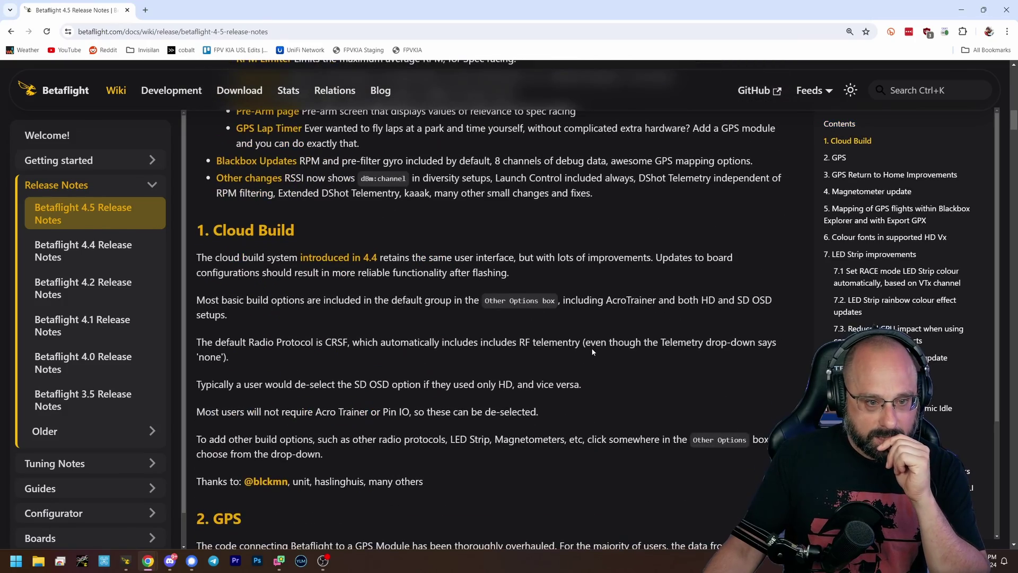
scroll(593, 351, "down", 15)
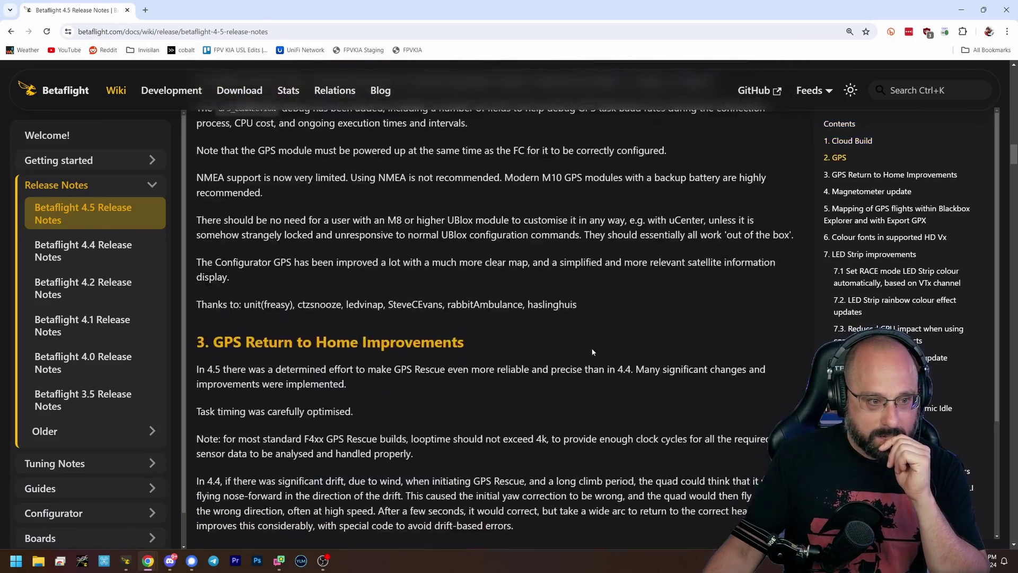
scroll(593, 351, "down", 15)
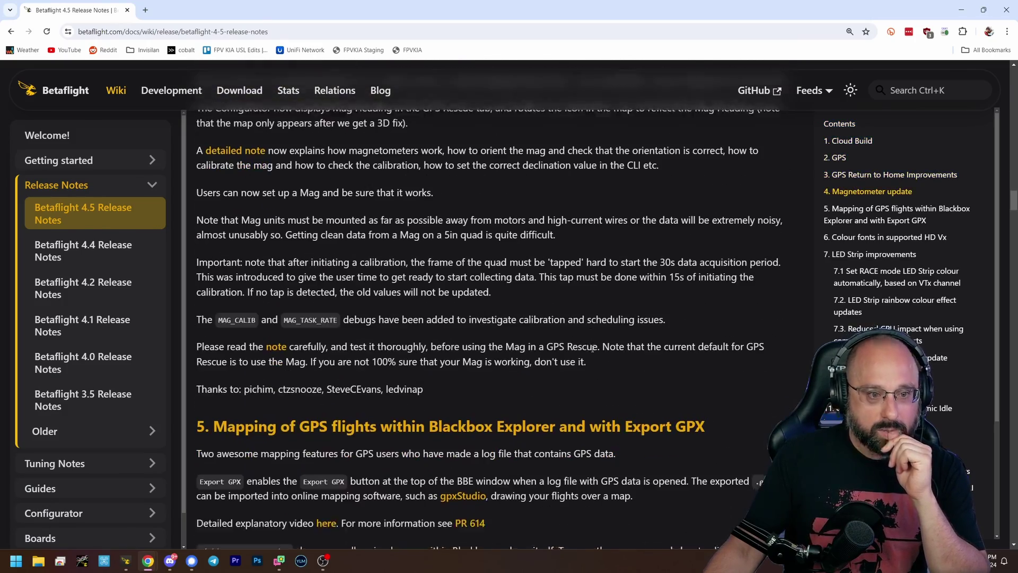
scroll(880, 425, "down", 3)
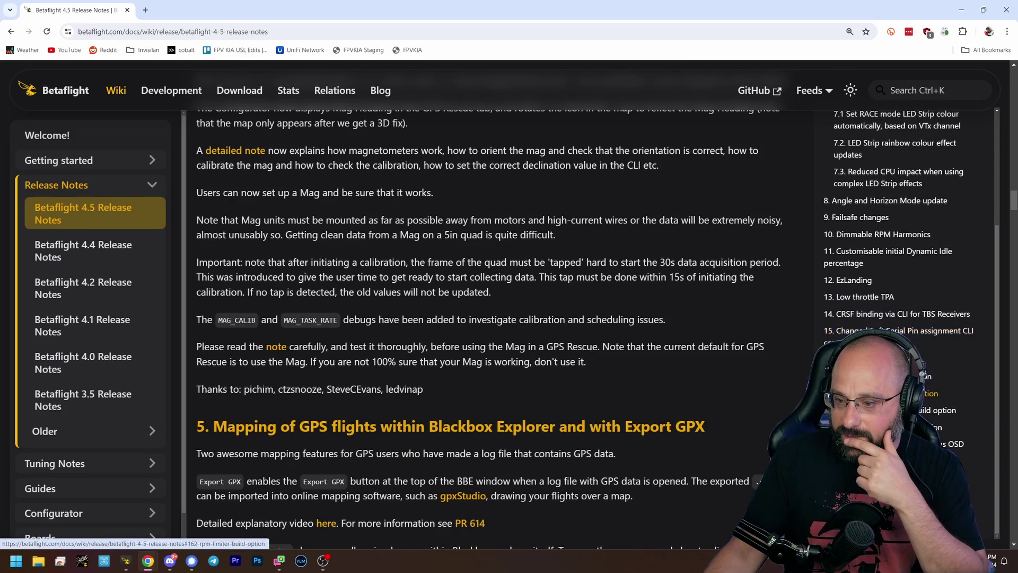
left_click(870, 408)
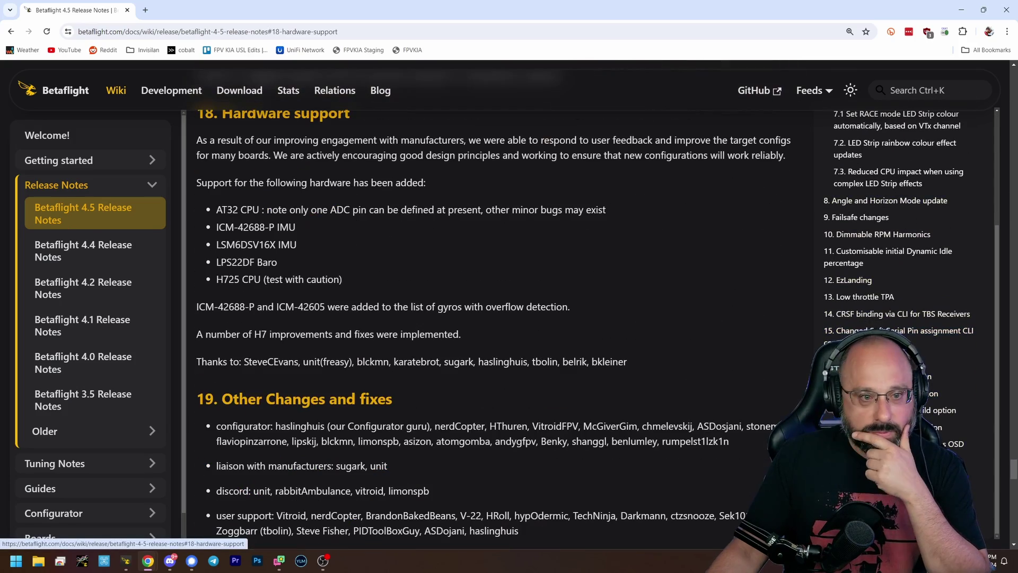
Go to the Other Changes and fixes section of the release notes and look through its list of changes
scroll(445, 438, "up", 1)
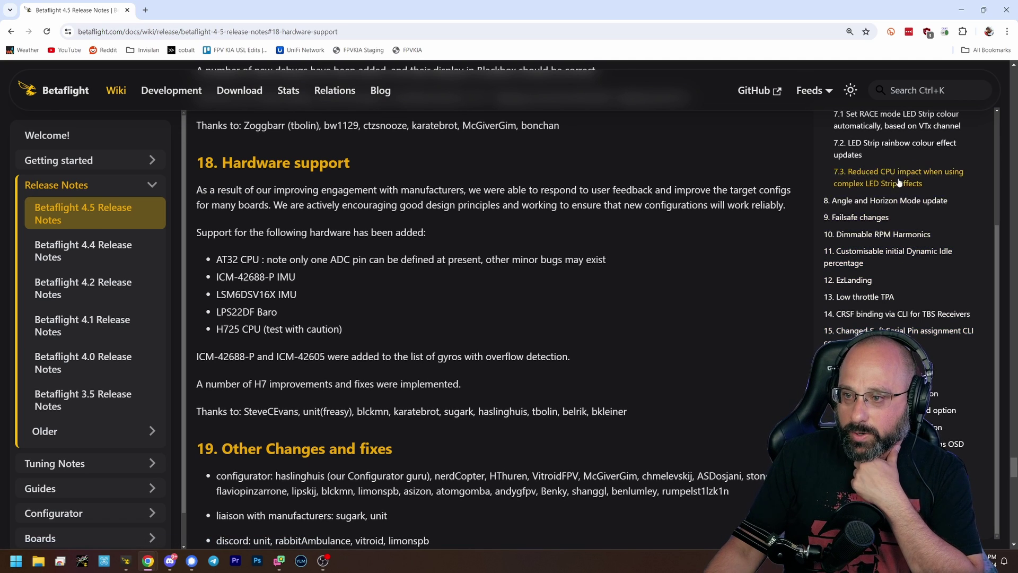
scroll(882, 159, "up", 1)
scroll(881, 133, "up", 2)
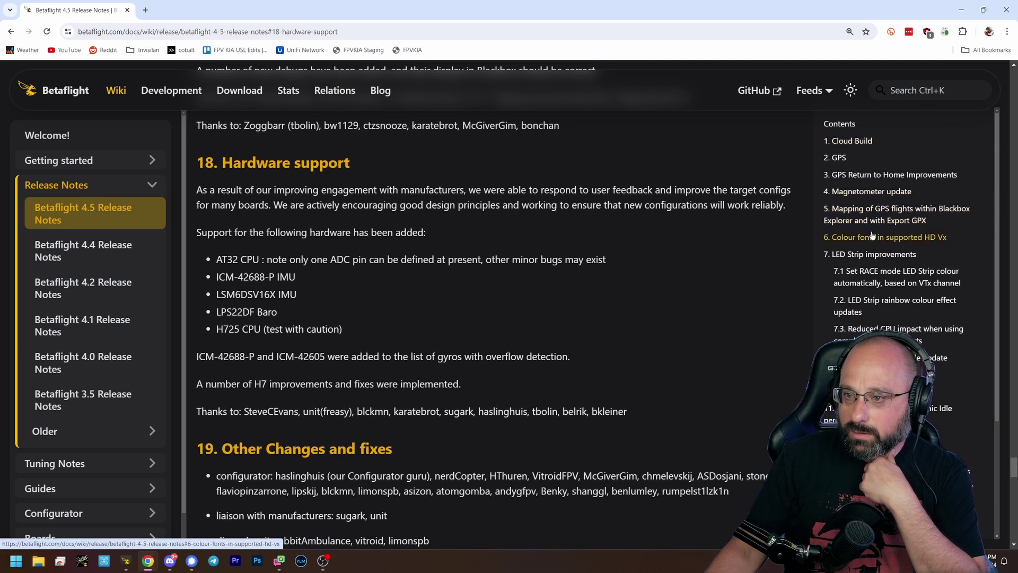
scroll(872, 276, "down", 3)
scroll(530, 371, "down", 2)
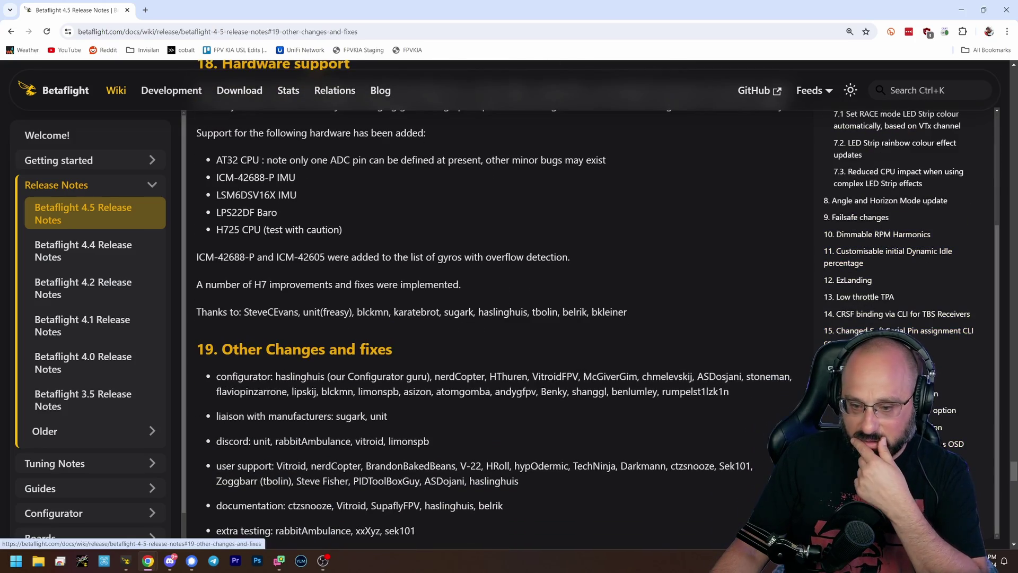
scroll(530, 431, "down", 4)
scroll(530, 431, "down", 5)
scroll(521, 421, "up", 10)
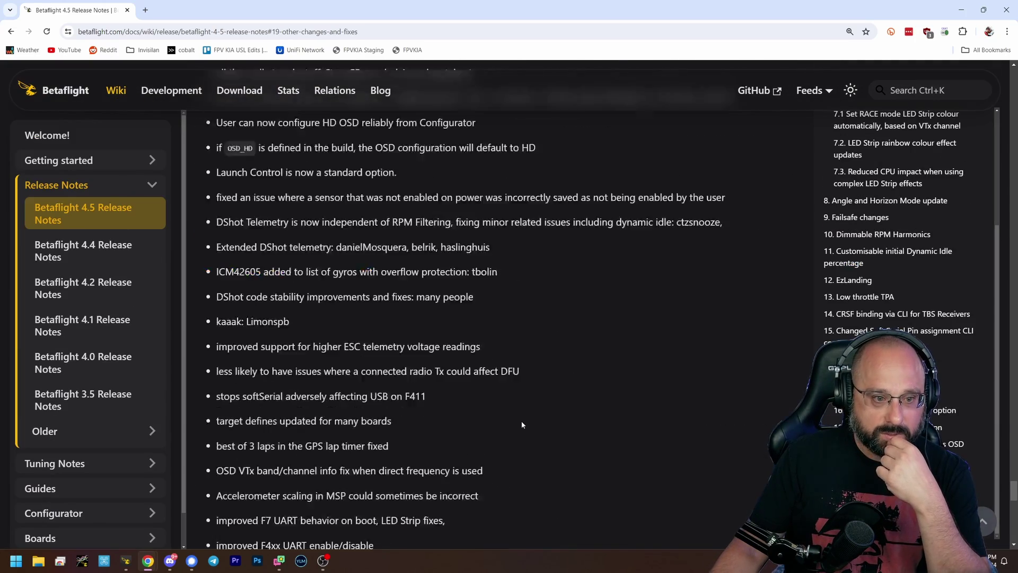
From the introduction of the release notes, open the linked Configurator 10.10 release page, then return to the release notes
scroll(521, 421, "up", 15)
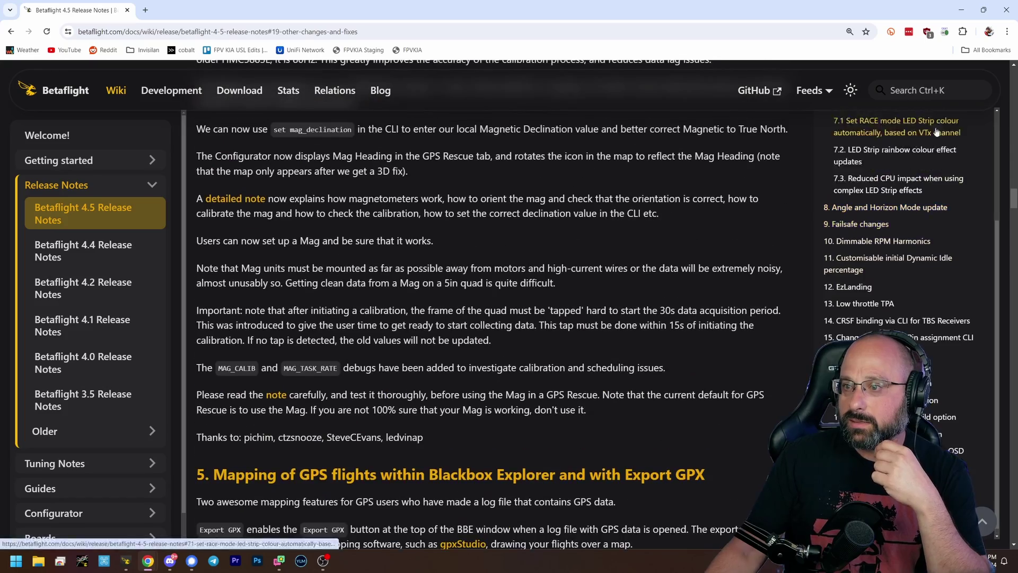
scroll(863, 147, "up", 10)
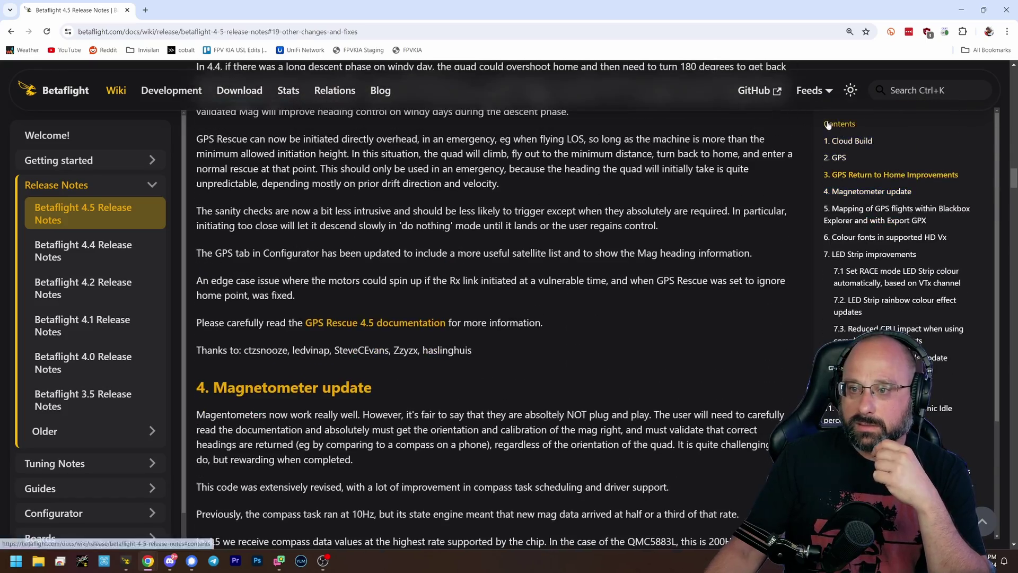
scroll(532, 214, "up", 10)
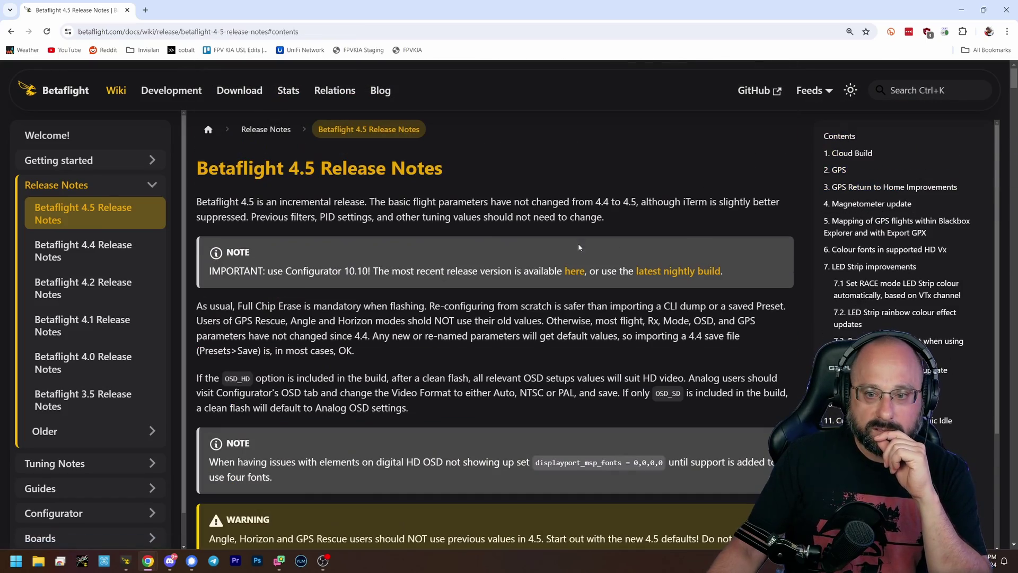
left_click(574, 271)
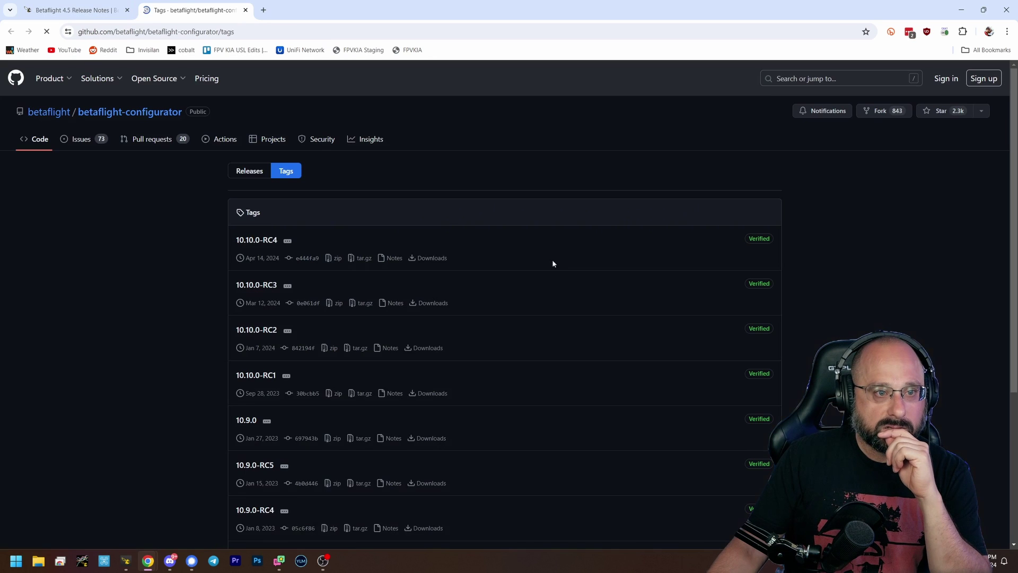
left_click(112, 8)
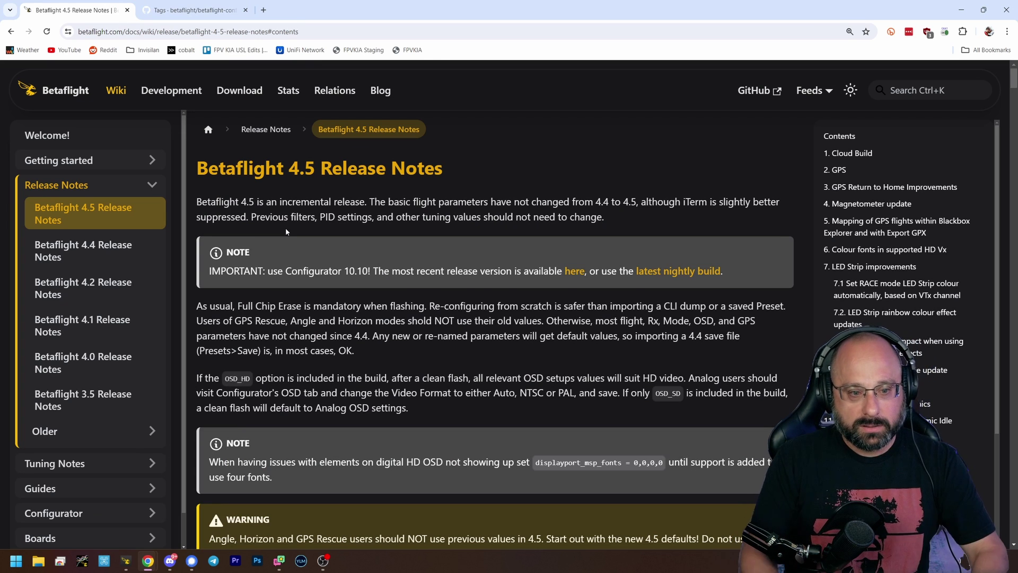
Search the web for "betaflight 4.5" and open the betaflight/betaflight releases page on GitHub
key("ctrl+l")
type("betafr")
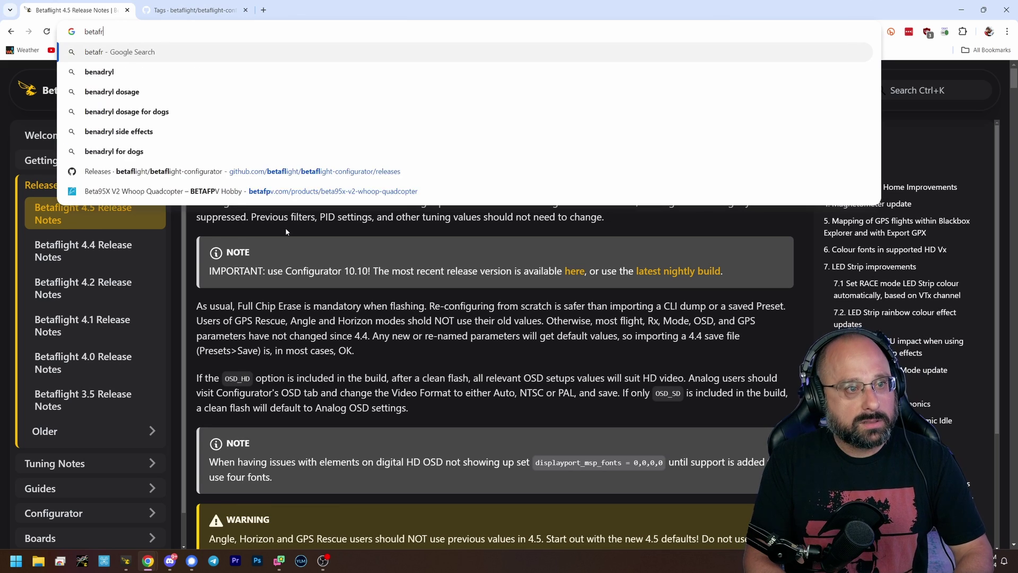
key("BackSpace")
type("light 4.5")
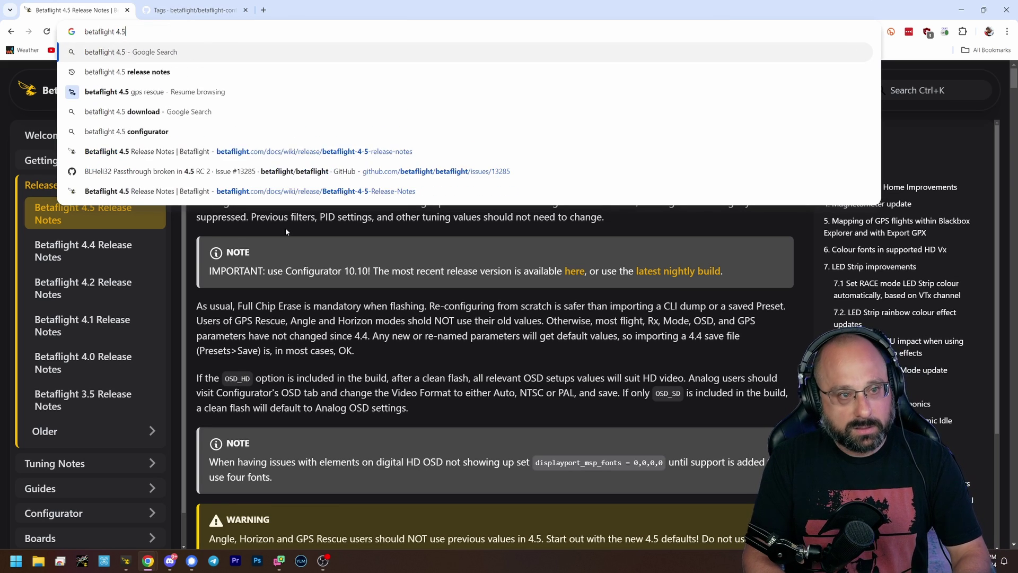
key("Return")
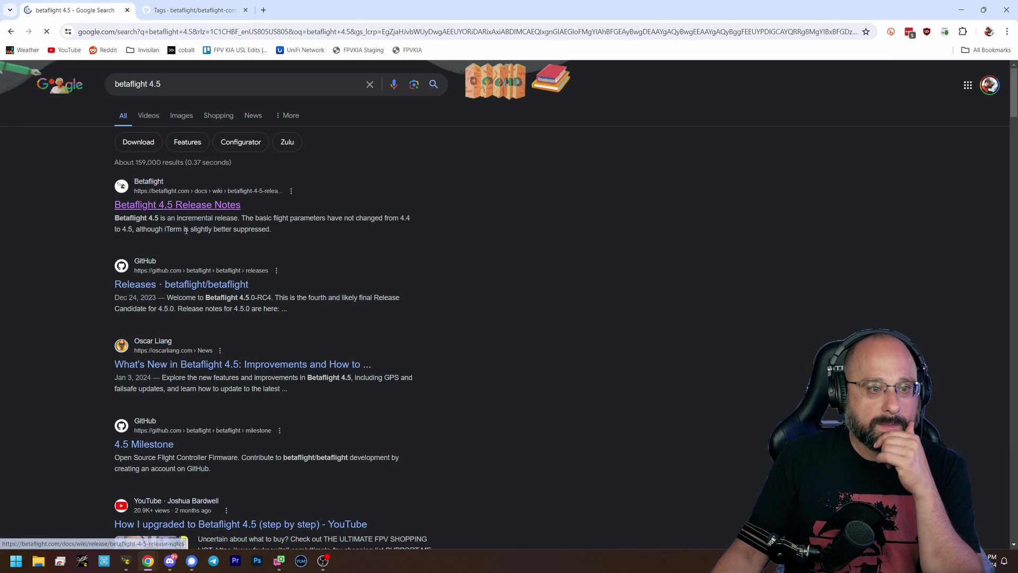
left_click(189, 284)
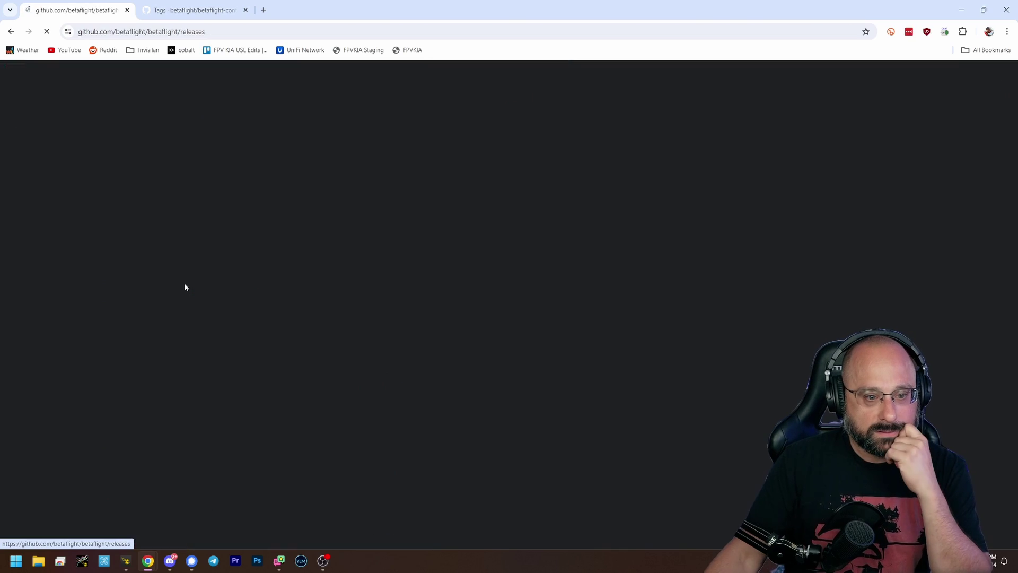
Review the Betaflight 4.5.0-RC4 improvements and fixes down to the RC3 entry, and close the browser window
scroll(489, 350, "down", 3)
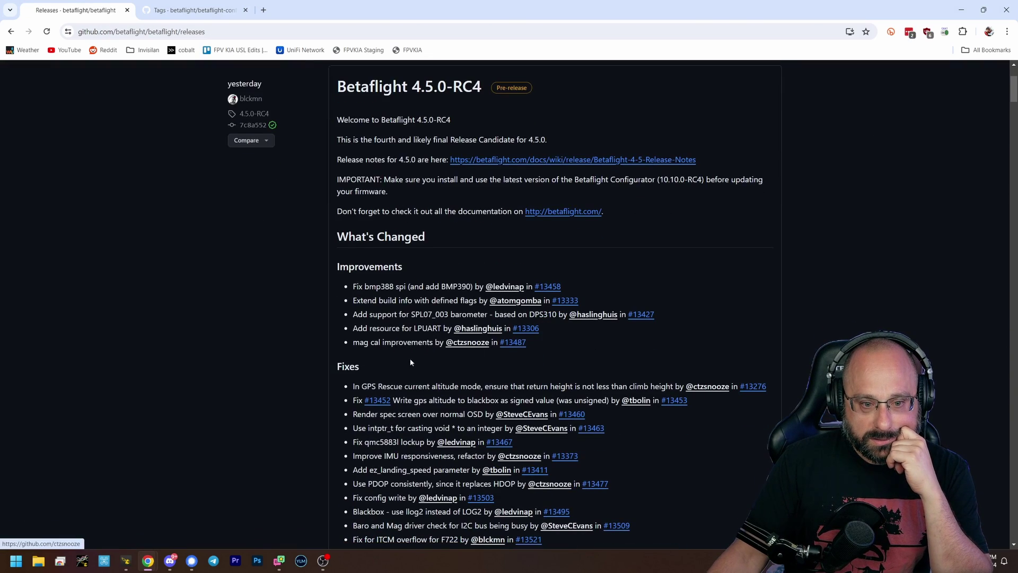
scroll(412, 359, "down", 5)
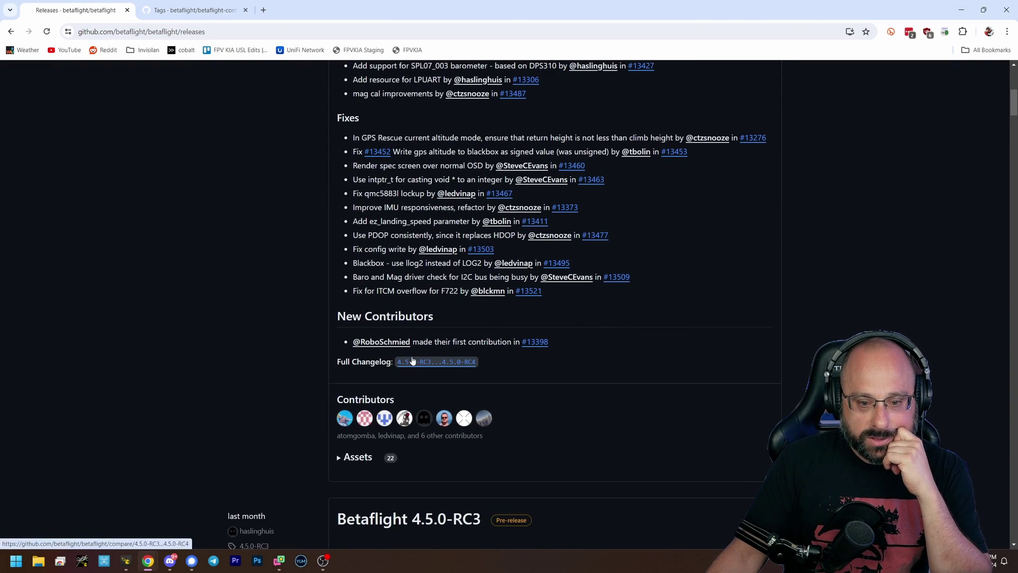
scroll(412, 357, "down", 6)
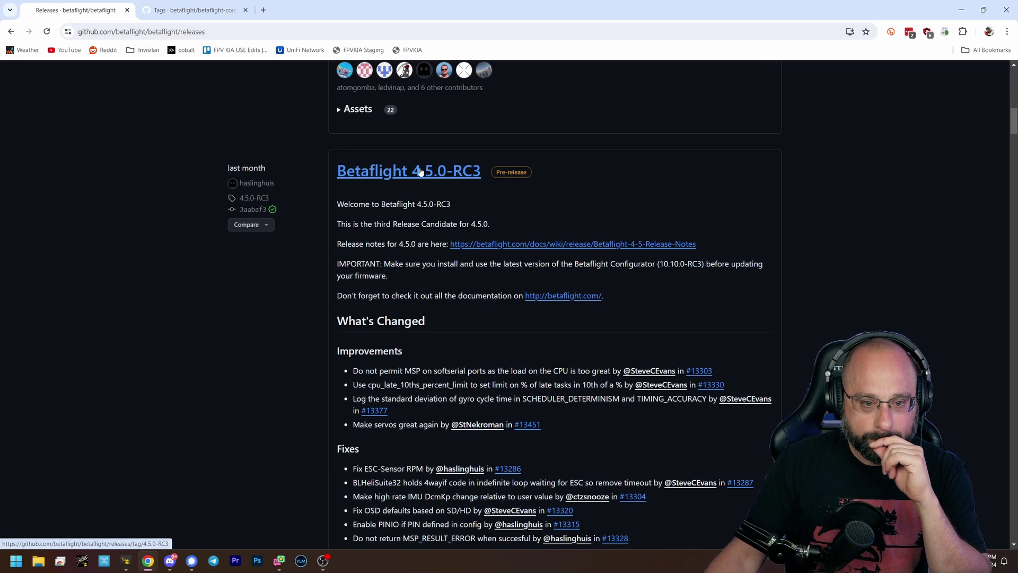
left_click(1006, 10)
Open the Firmware Flasher board-defines link from the Discord chat and move it into its own maximized window
left_click(766, 296)
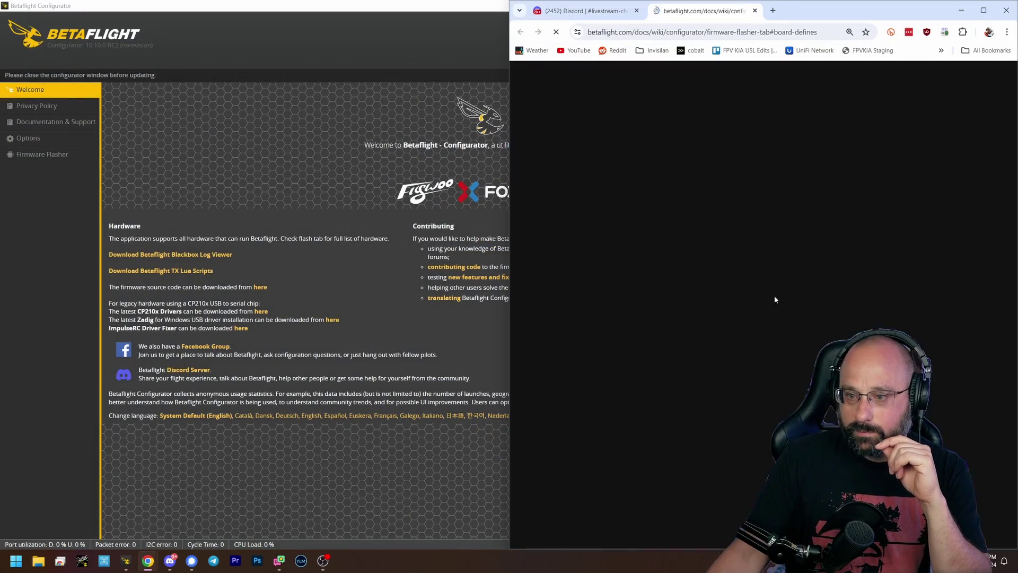
left_click_drag(705, 11, 392, 140)
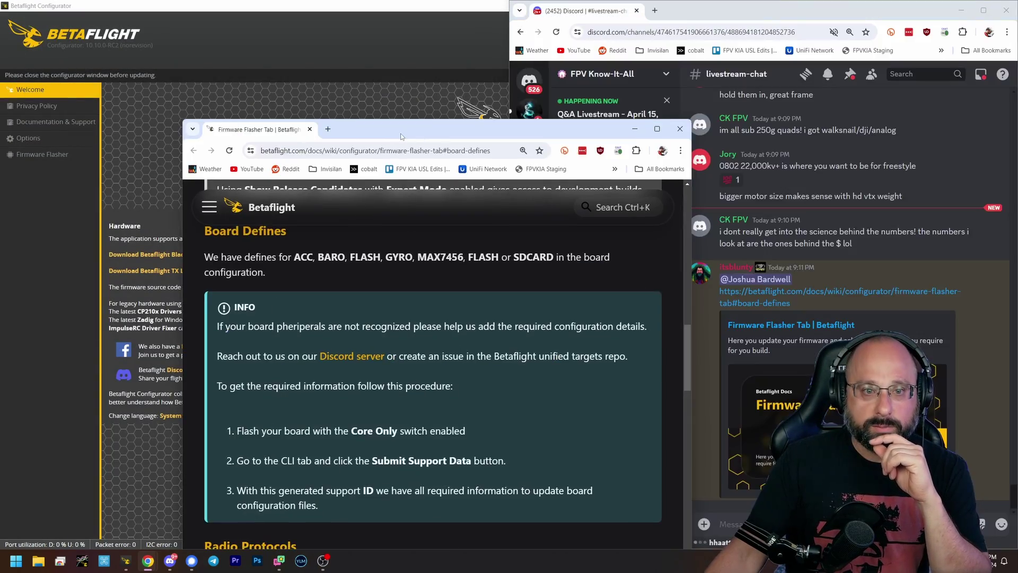
double_click(401, 138)
Read the Flashing and Board Defines sections, including the procedure for submitting support data for unrecognized board peripherals
scroll(548, 389, "up", 4)
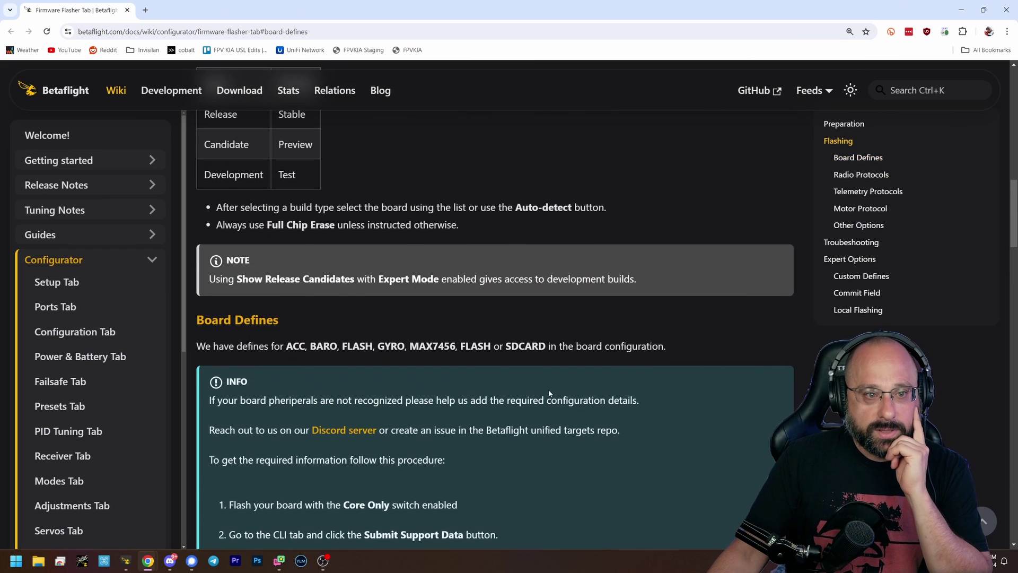
scroll(402, 361, "up", 3)
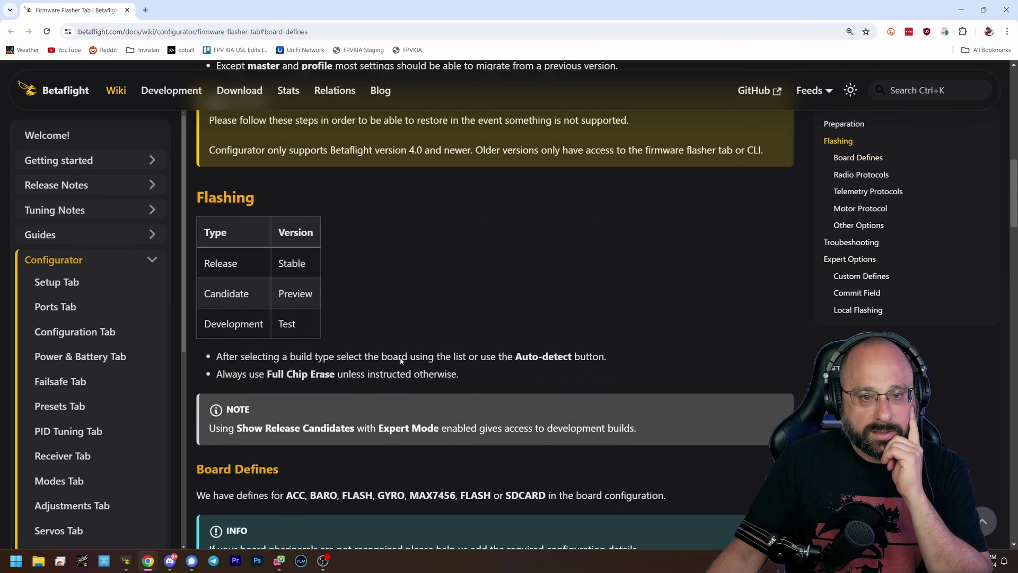
scroll(400, 361, "down", 5)
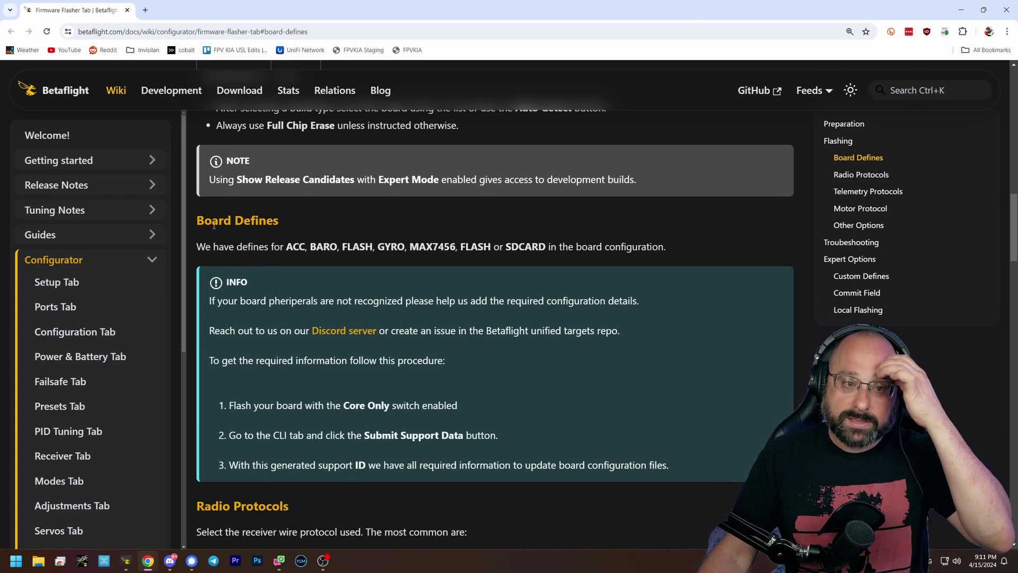
left_click_drag(205, 220, 341, 228)
scroll(341, 229, "down", 1)
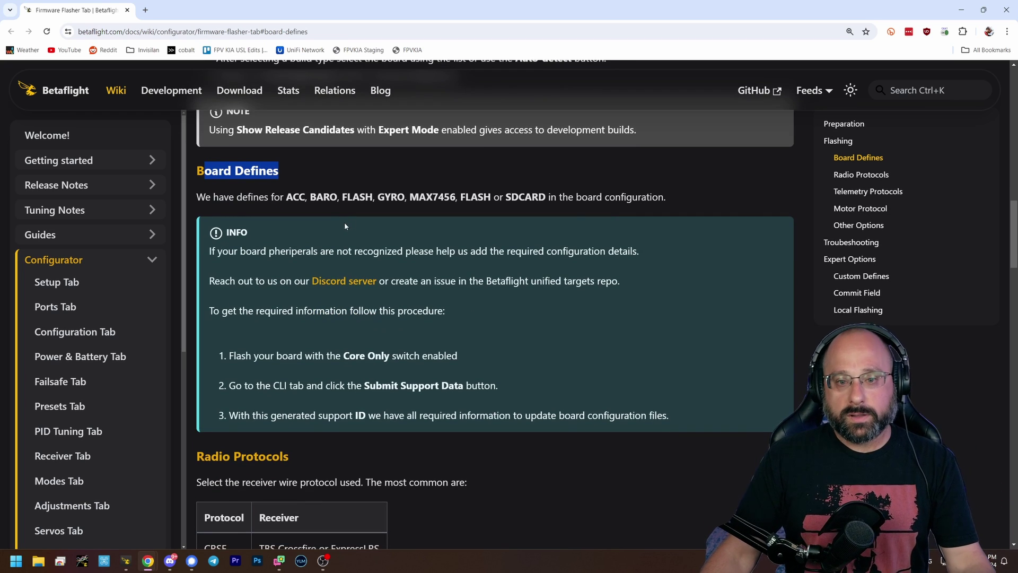
left_click(731, 196)
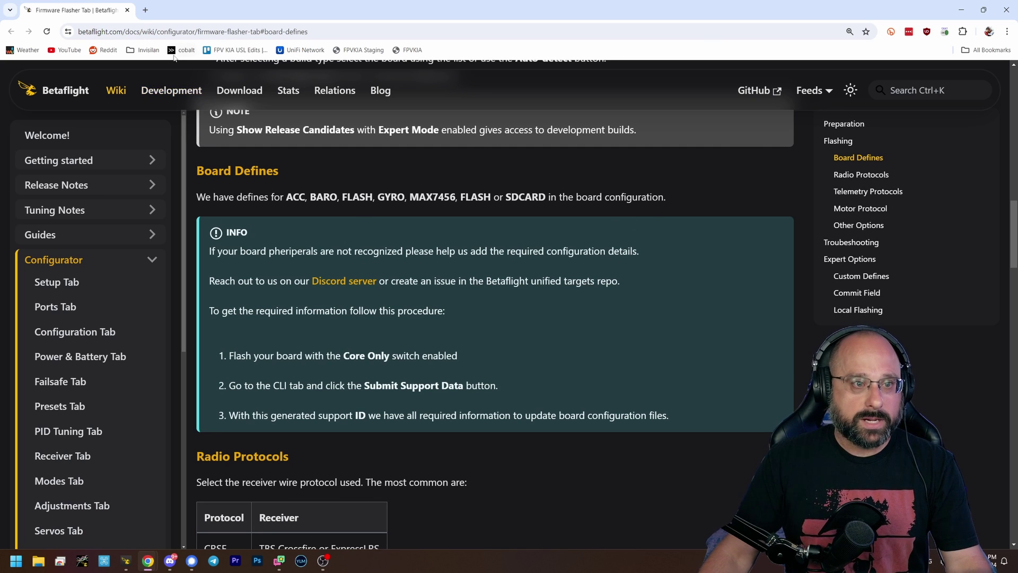
scroll(238, 356, "up", 1)
scroll(238, 355, "down", 1)
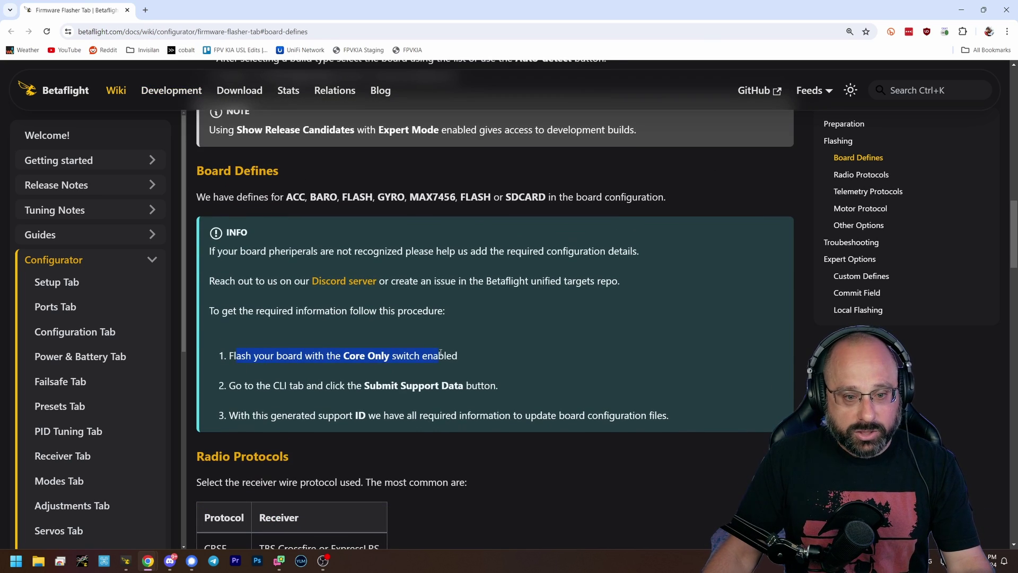
scroll(598, 319, "down", 2)
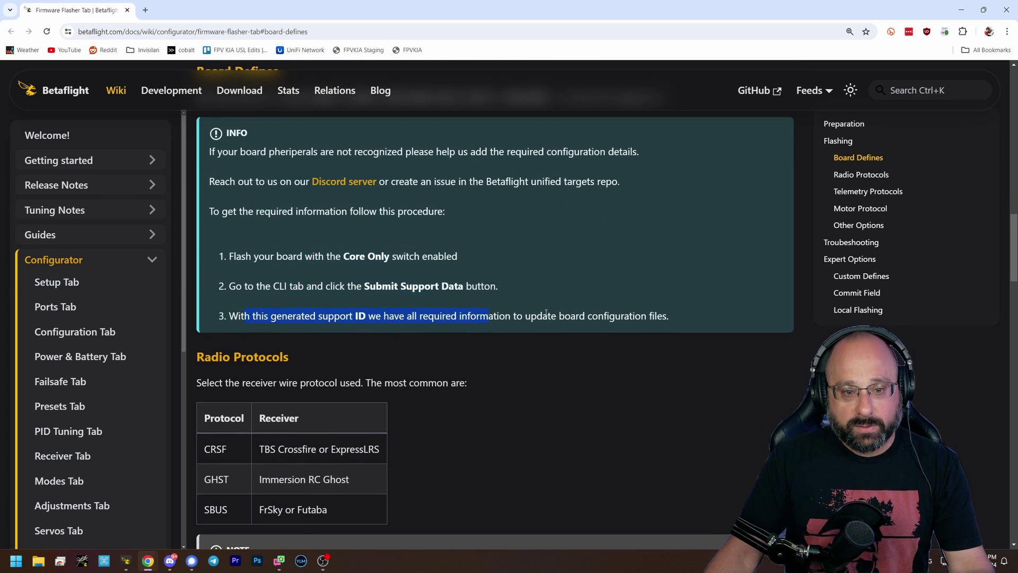
scroll(562, 311, "down", 1)
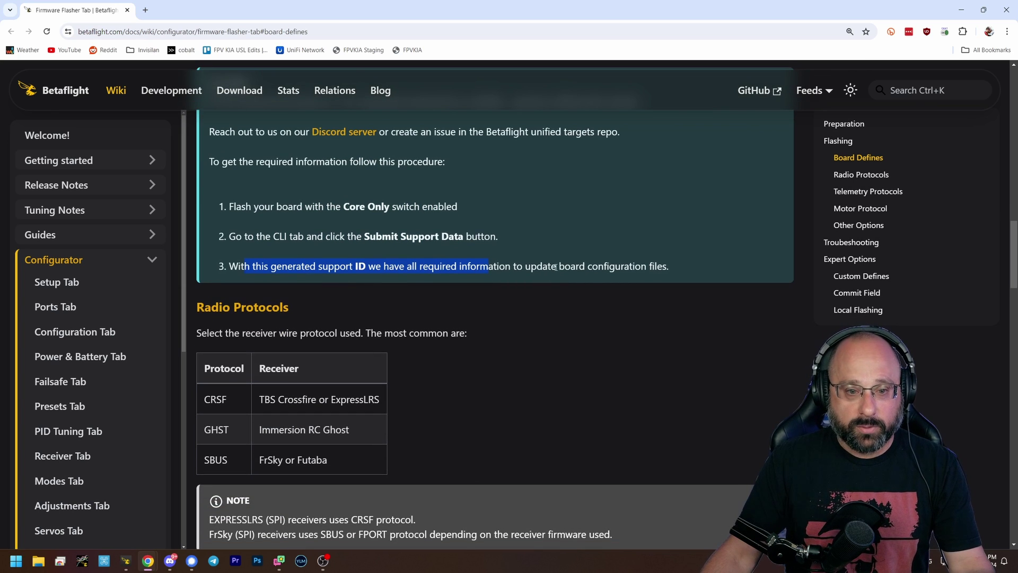
scroll(515, 297, "up", 3)
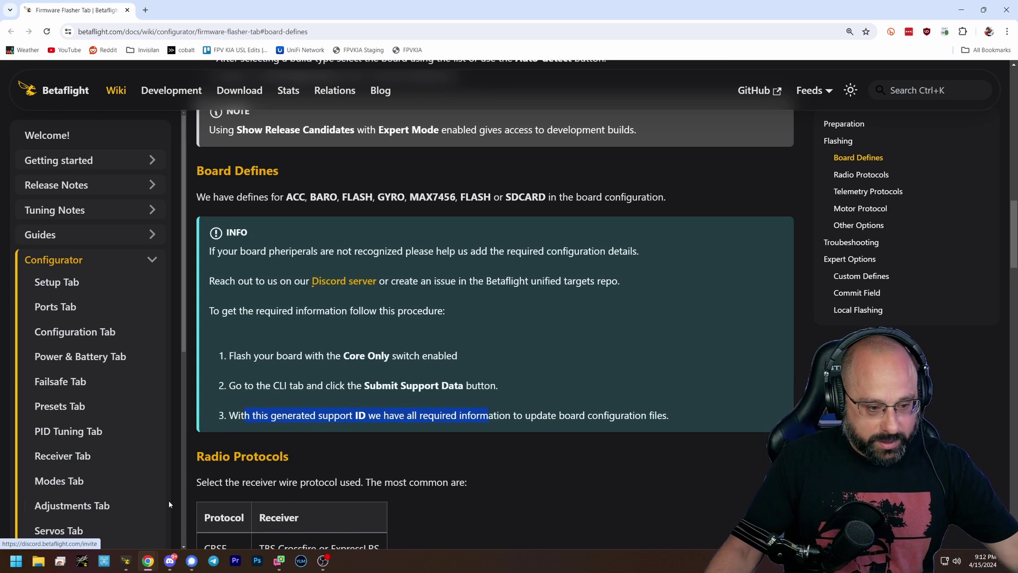
Switch to Betaflight Configurator, dismiss the accelerometer calibration warning and open the CLI
left_click(125, 560)
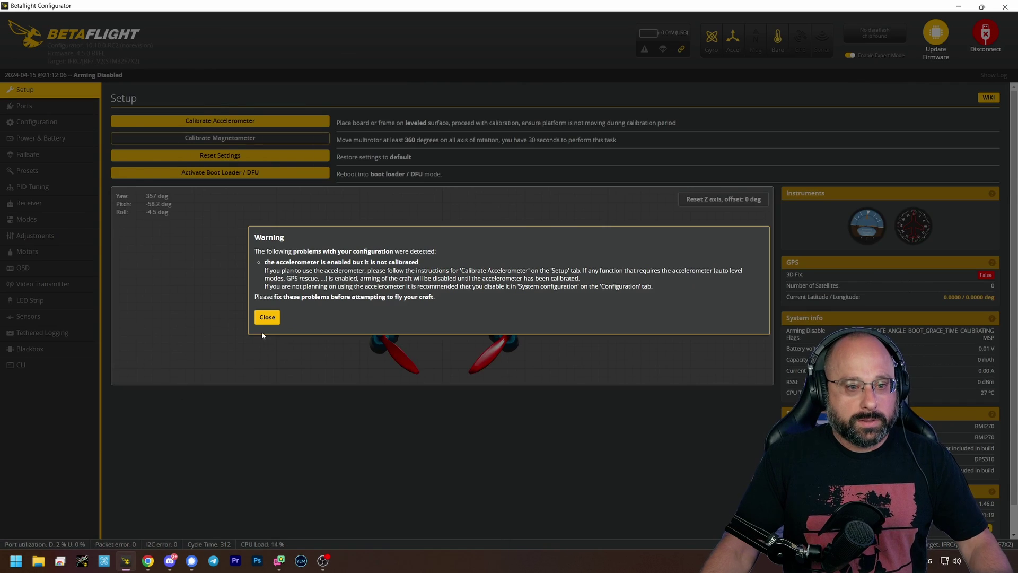
left_click(267, 317)
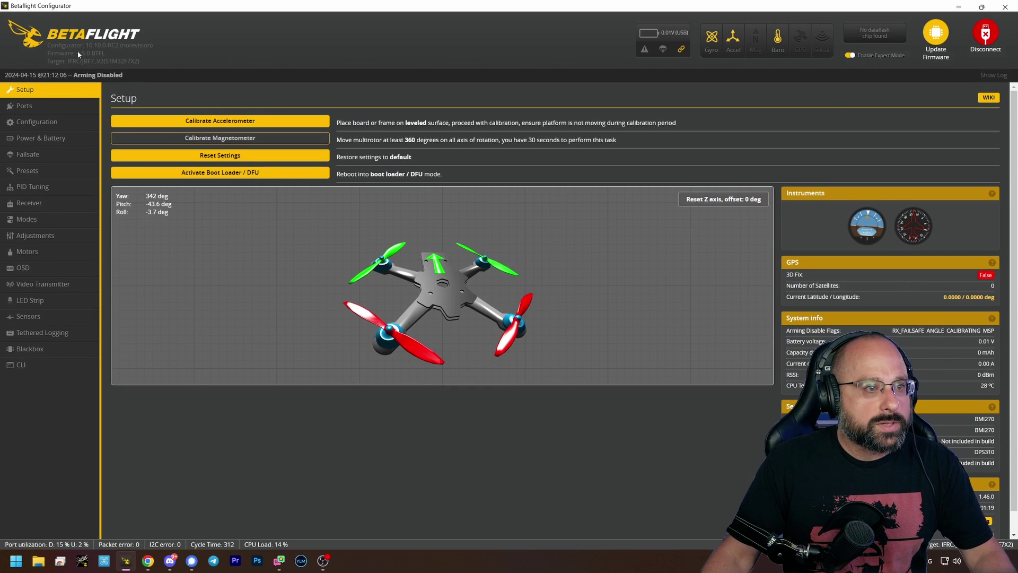
left_click(11, 366)
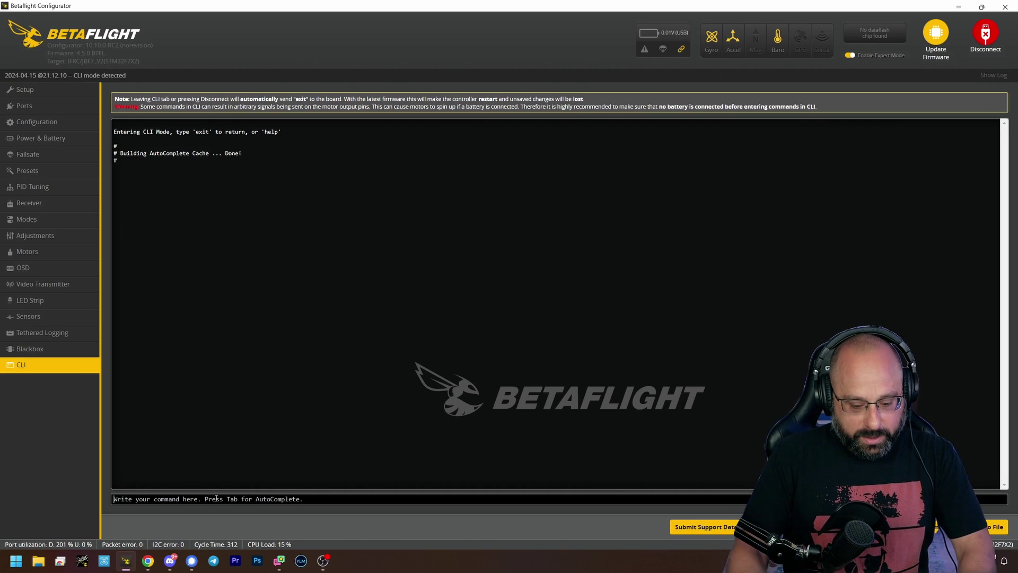
Run the status command in the CLI and examine the detected gyro, accelerometer and barometer models in its output
type("status")
key("Return")
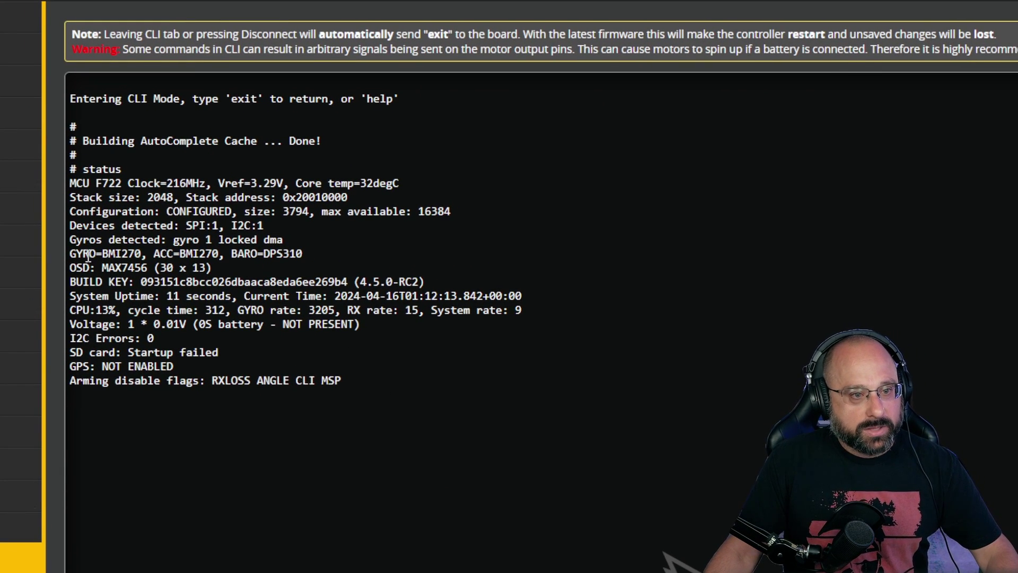
left_click_drag(77, 253, 300, 248)
left_click(245, 248)
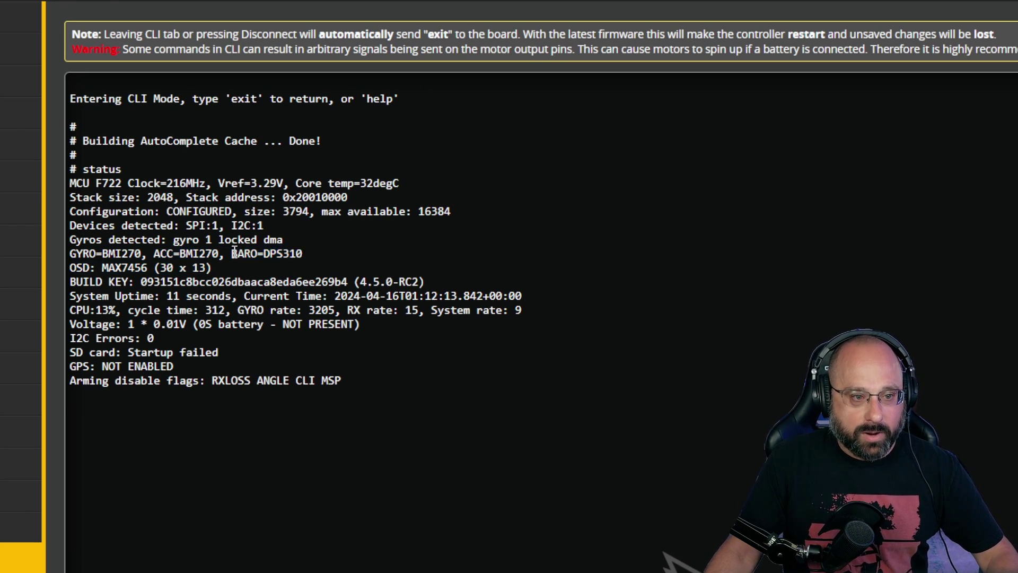
left_click_drag(234, 254, 324, 260)
double_click(284, 254)
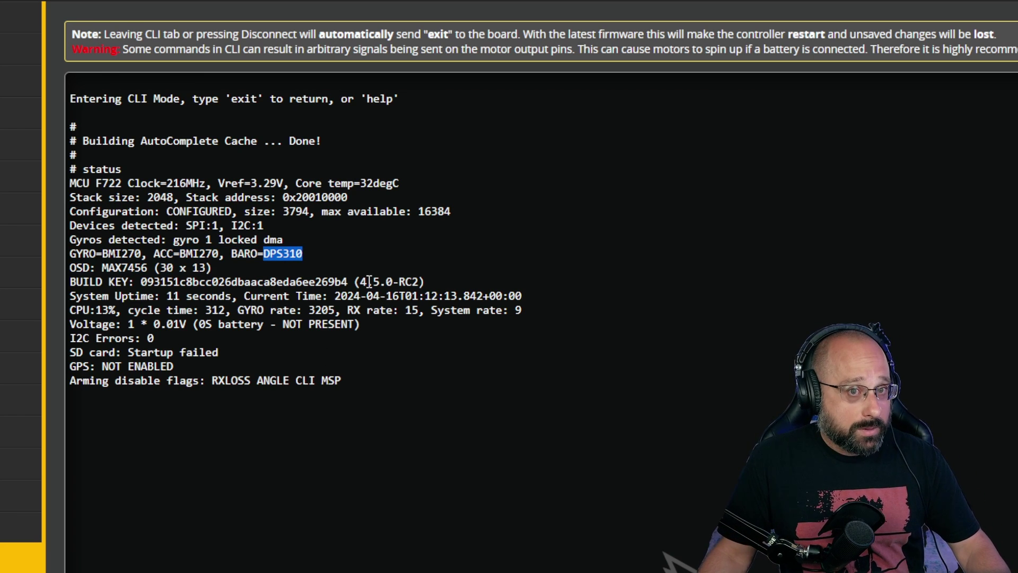
left_click_drag(232, 253, 299, 253)
left_click(268, 257)
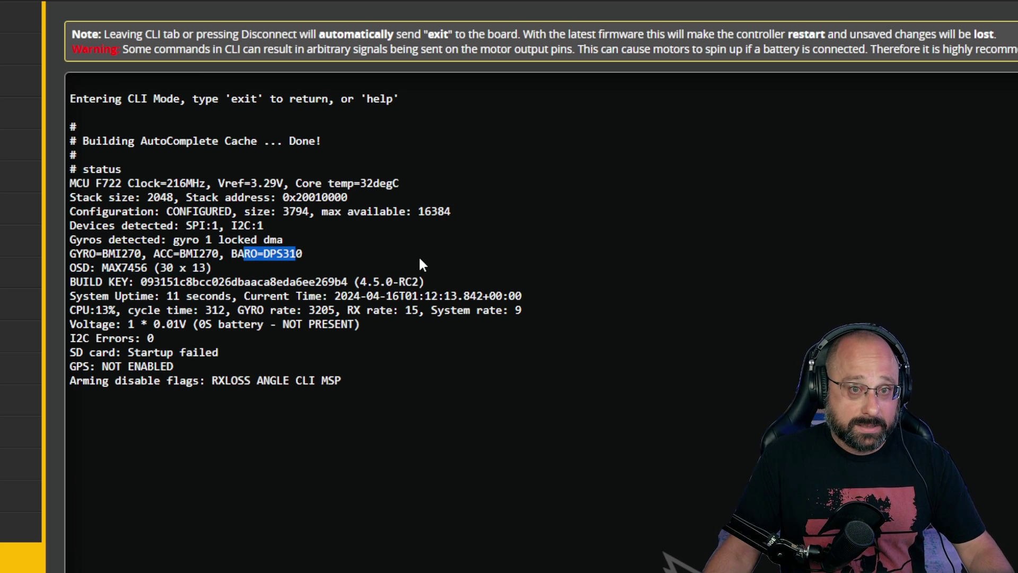
Open the Firmware Flasher with board JBF7_V2 and firmware 4.5.0-RC4 selected, and toggle Core Only on and back off to compare the build options
left_click(21, 49)
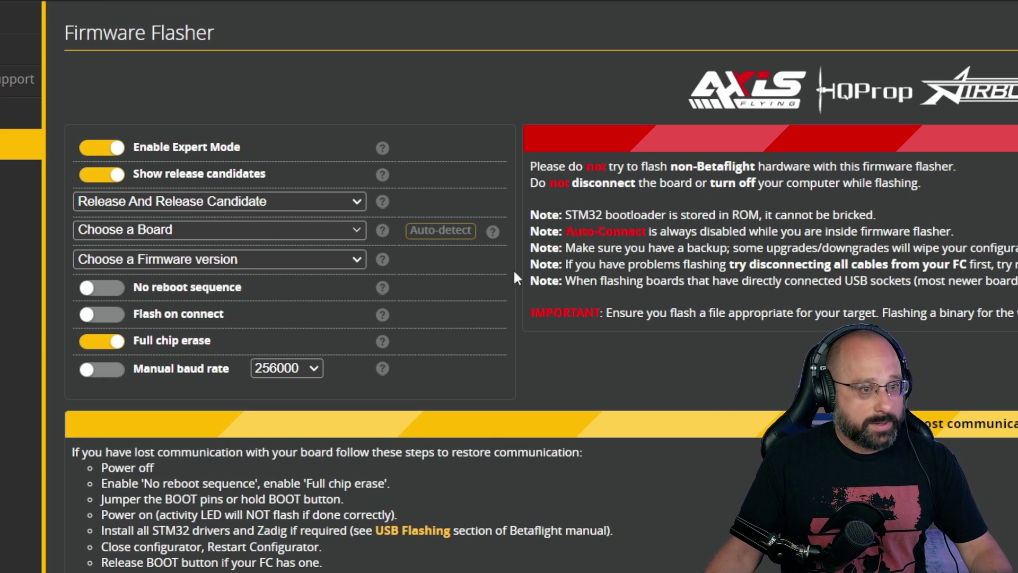
left_click(135, 201)
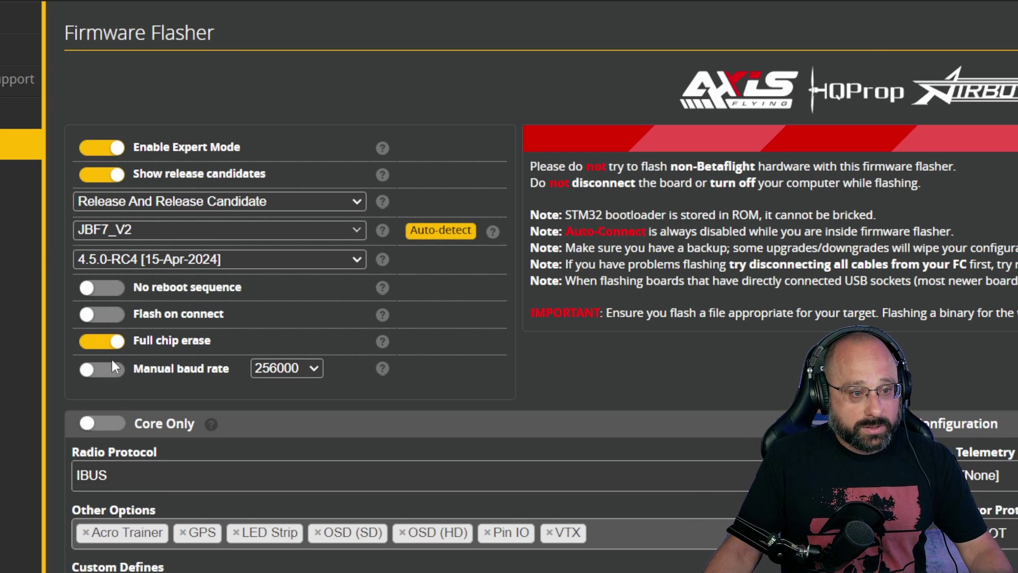
left_click(96, 432)
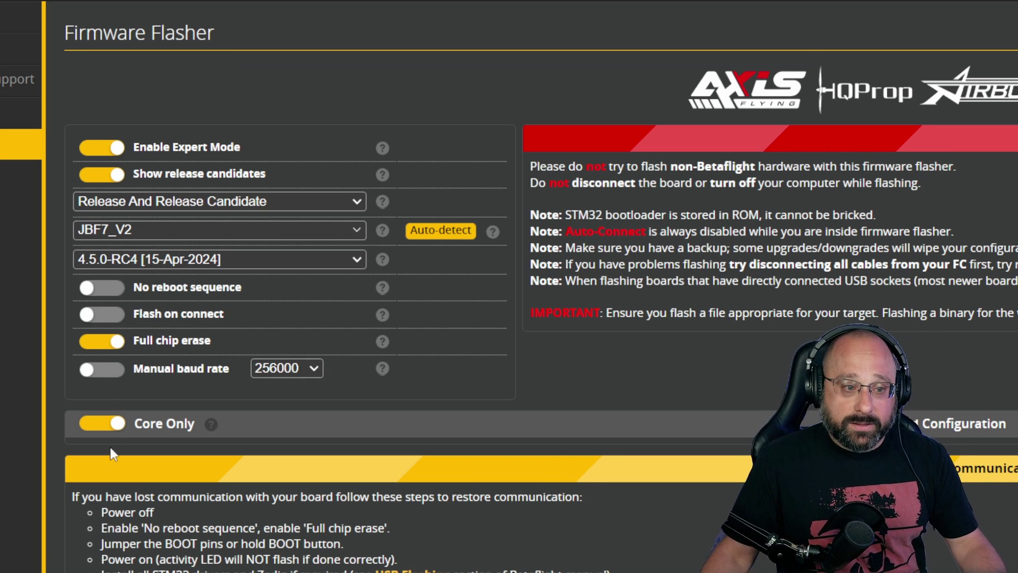
left_click(103, 423)
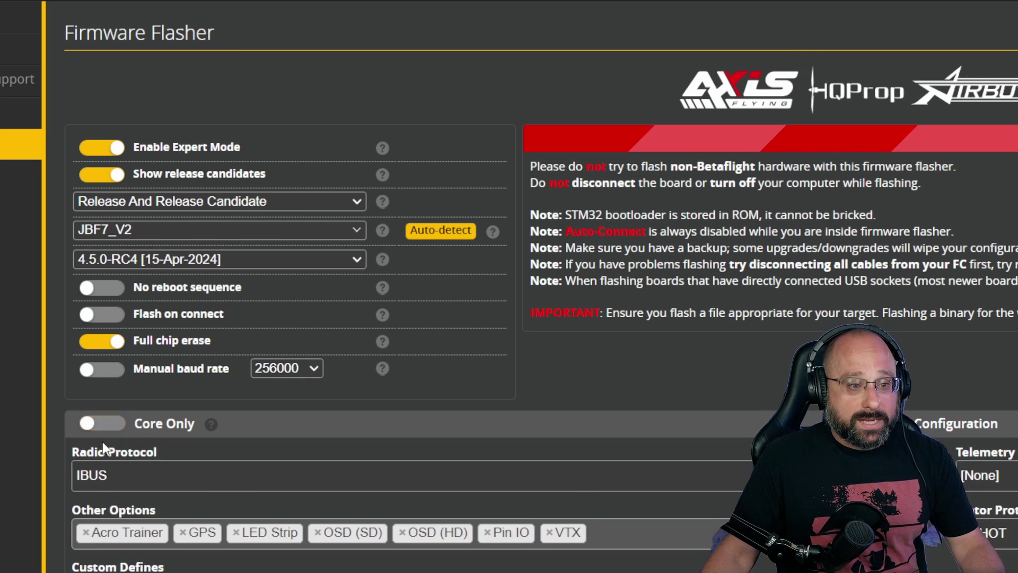
Switch to the Betaflight wiki in the browser and check the Board Defines section for BARO and the build option sections below it
key("alt+Tab")
key("alt+Tab")
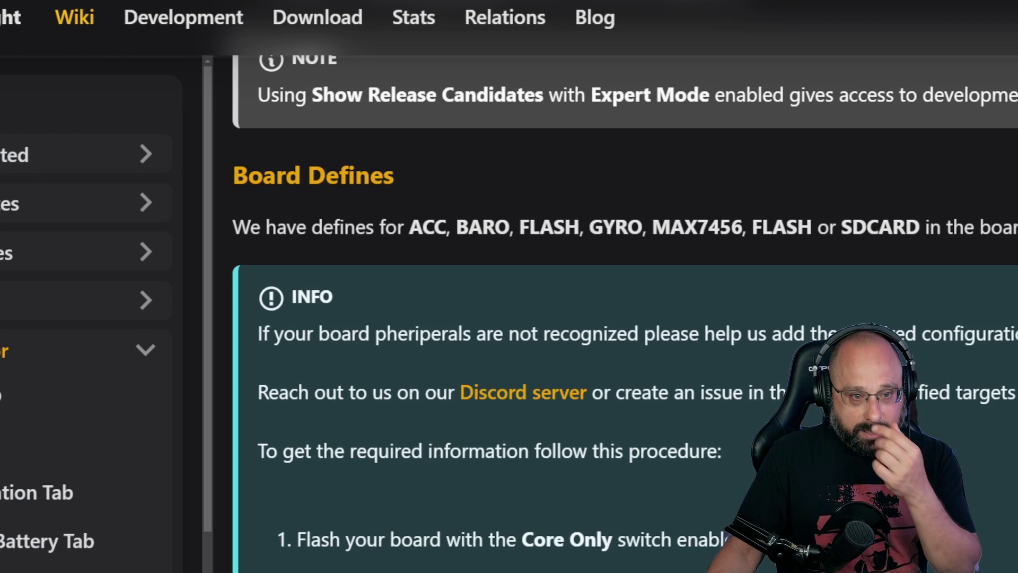
double_click(488, 228)
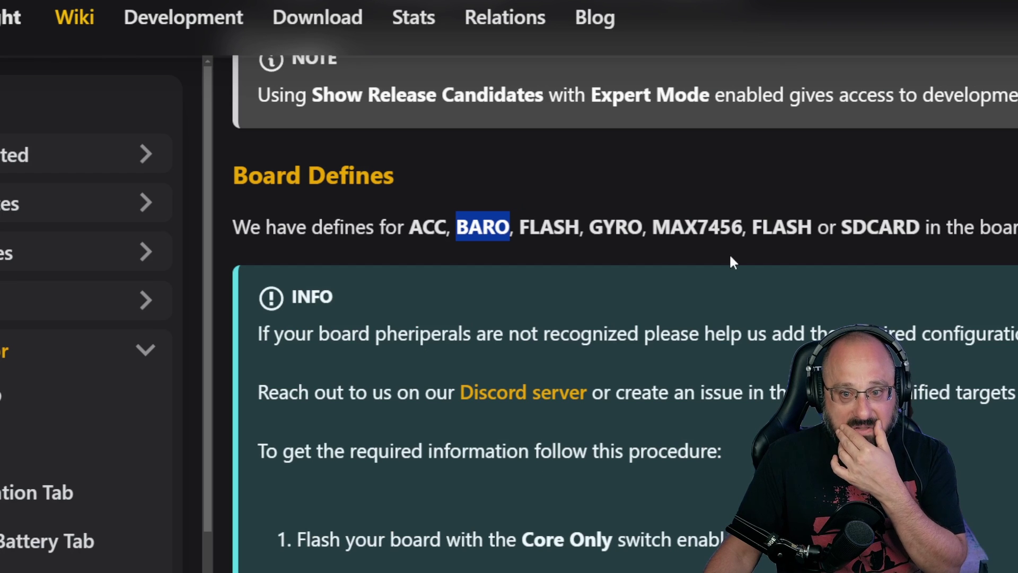
scroll(563, 256, "down", 15)
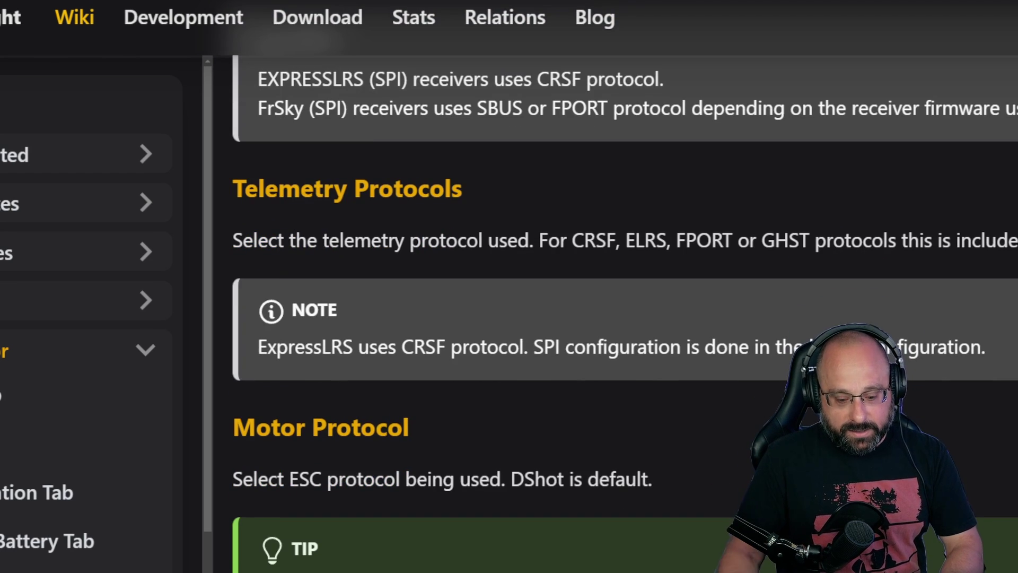
scroll(618, 287, "up", 12)
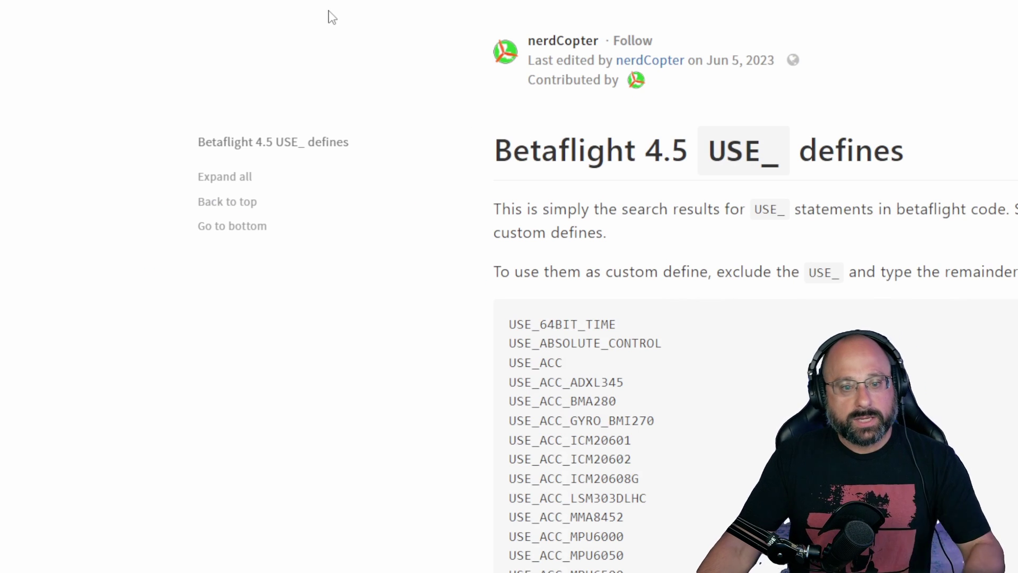
Find the USE_BARO_DPS310 entry in the HackMD list of Betaflight 4.5 USE_ defines and look over the neighbouring barometer entries
key("alt+Tab")
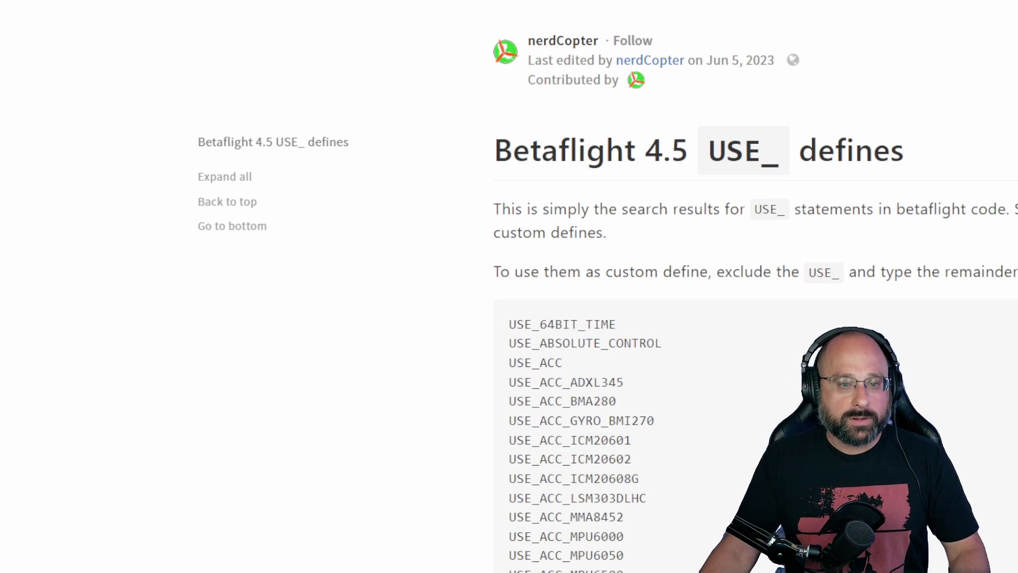
scroll(742, 319, "down", 5)
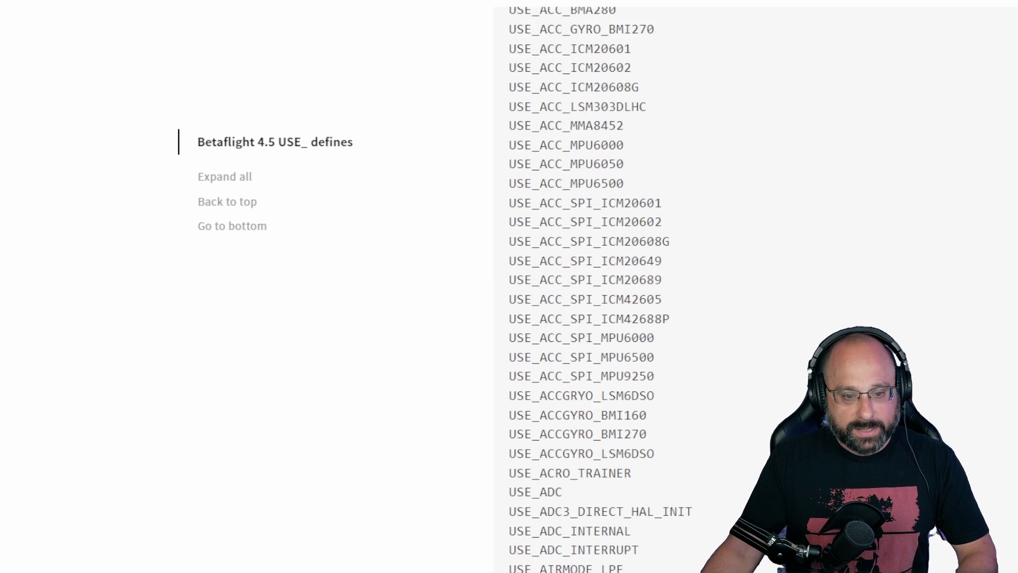
scroll(673, 457, "down", 3)
scroll(531, 465, "down", 3)
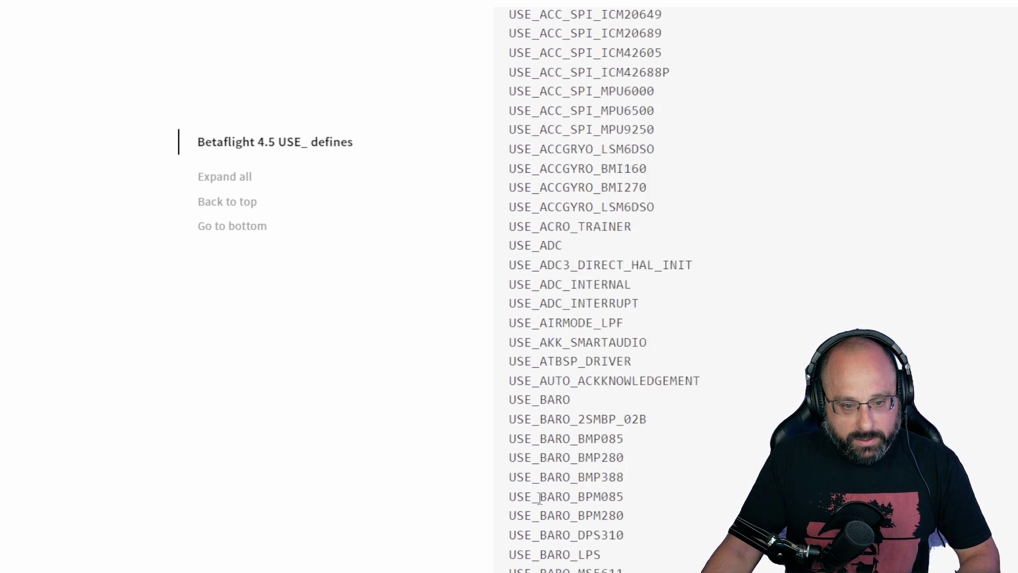
left_click_drag(517, 390, 658, 390)
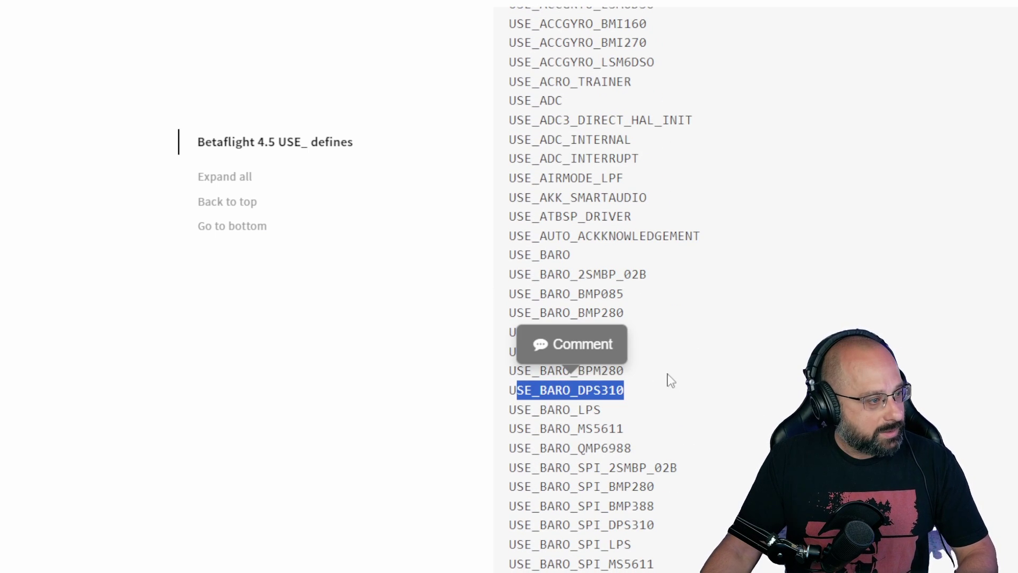
scroll(725, 387, "down", 5)
scroll(742, 239, "up", 2)
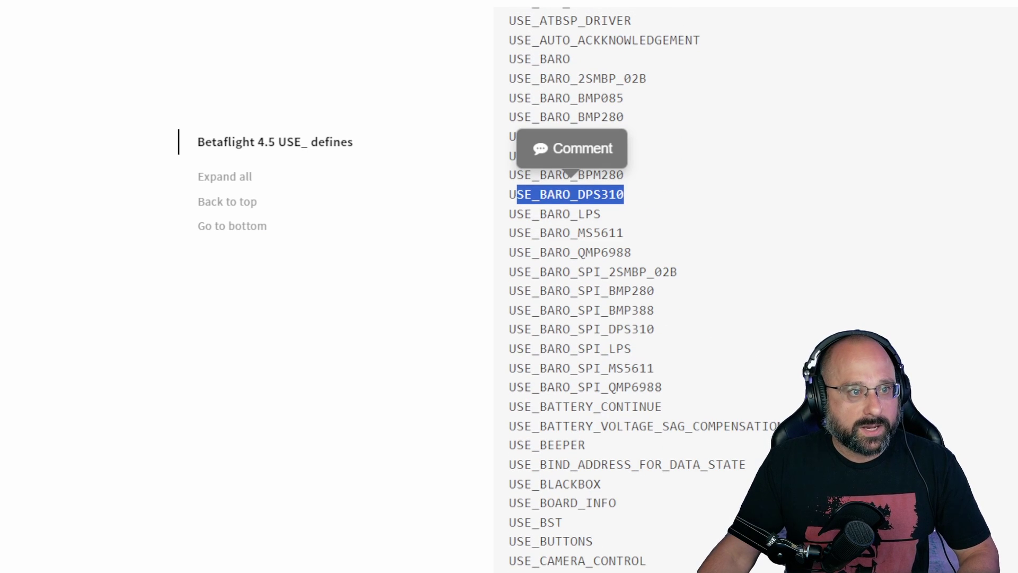
Switch to the YouTube livestream chat, read the viewers' advice on barometer custom defines, and return to the defines list
key("alt+Tab")
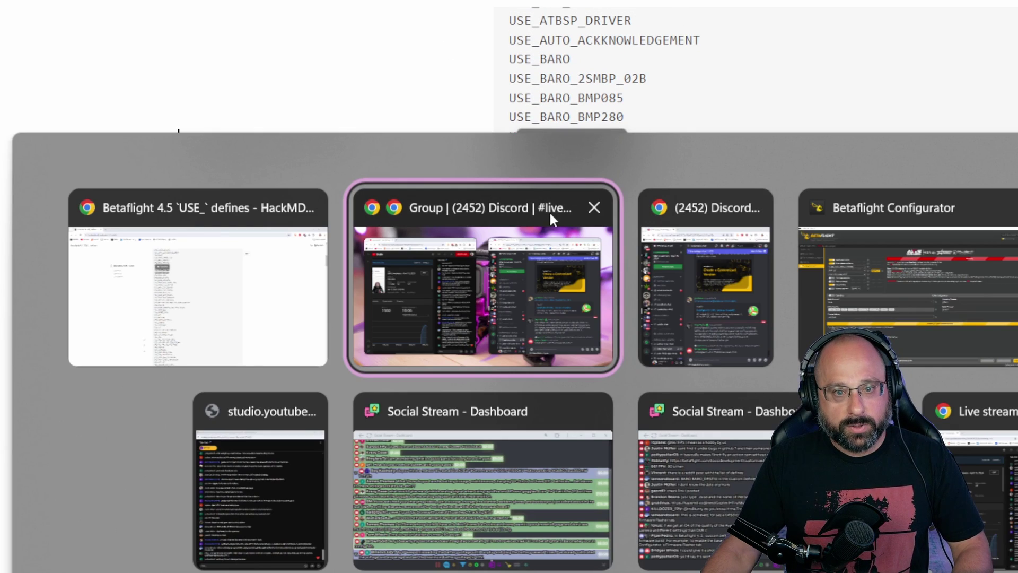
left_click(532, 205)
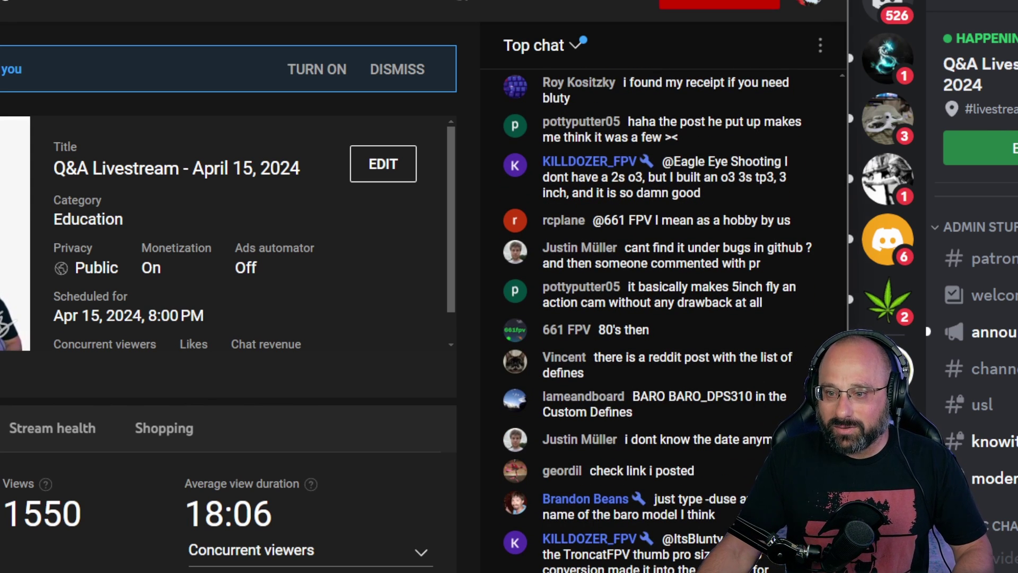
key("alt+Tab")
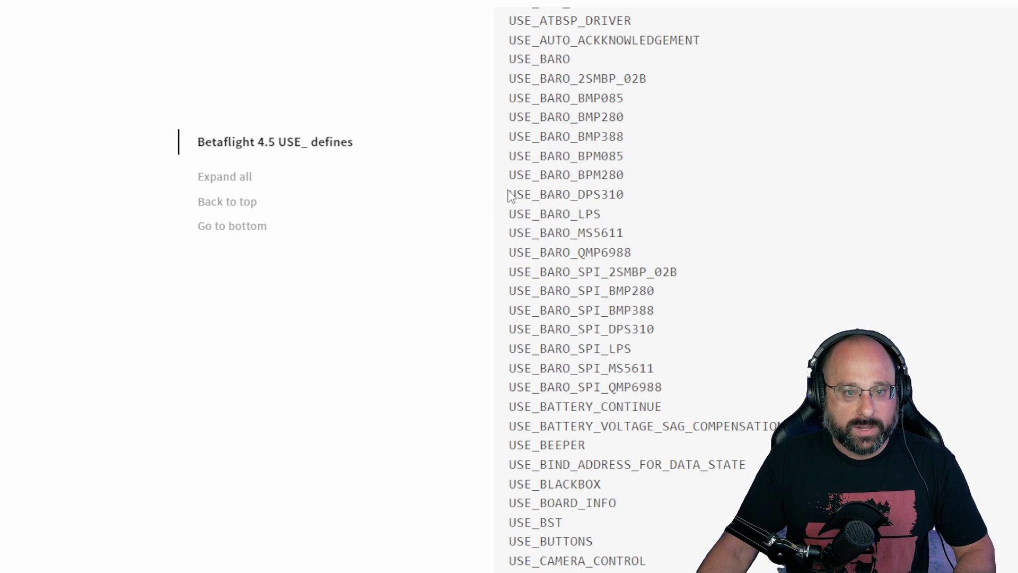
Copy the USE_BARO_DPS310 entry from the HackMD defines list
left_click_drag(508, 196, 637, 197)
right_click(579, 194)
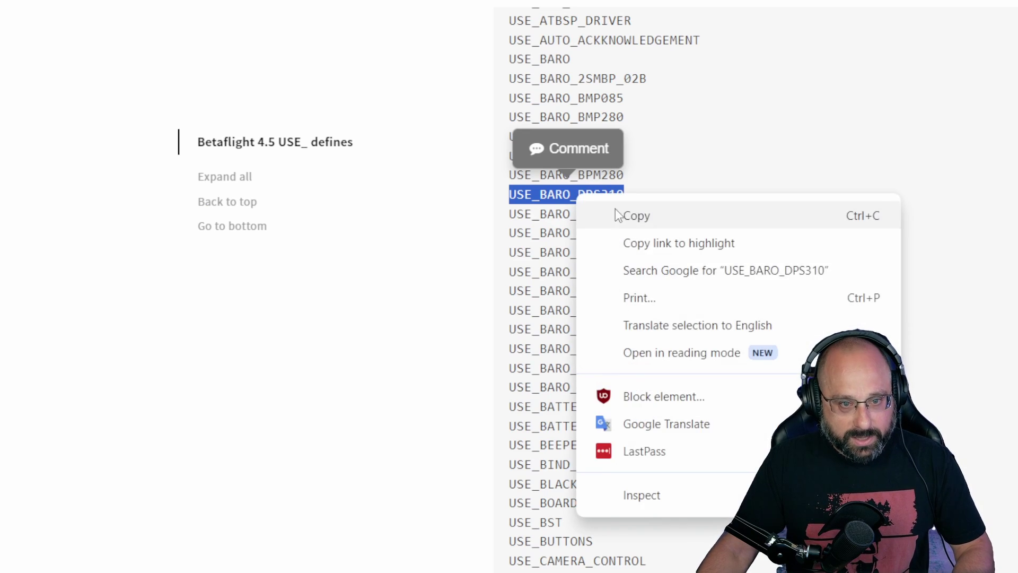
left_click(619, 215)
Switch to Betaflight Configurator and replace the Custom Defines text with the copied define, stripping its USE_ prefix to leave BARO_DPS310
key("alt+Tab")
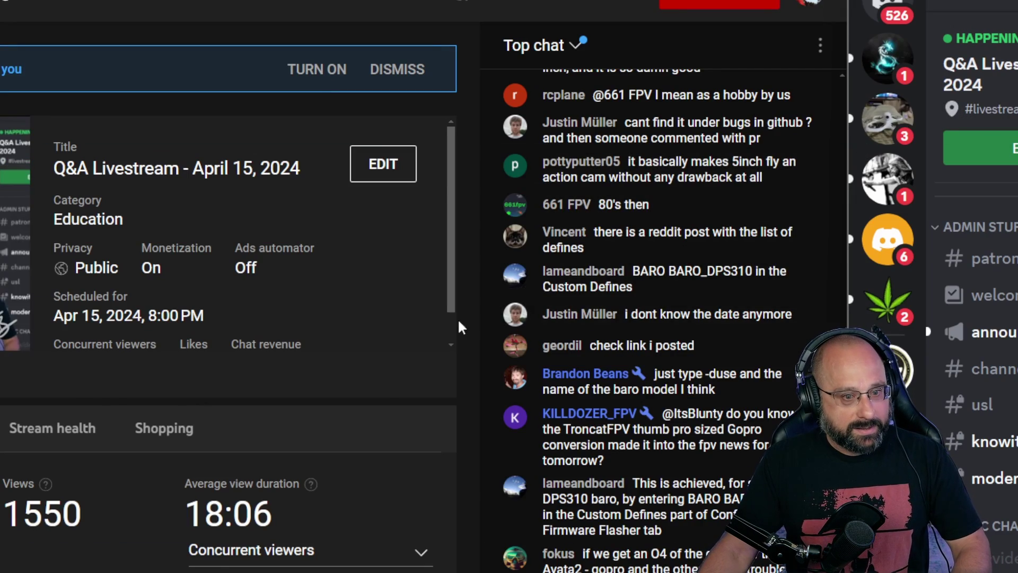
key("alt+Tab")
key("Tab")
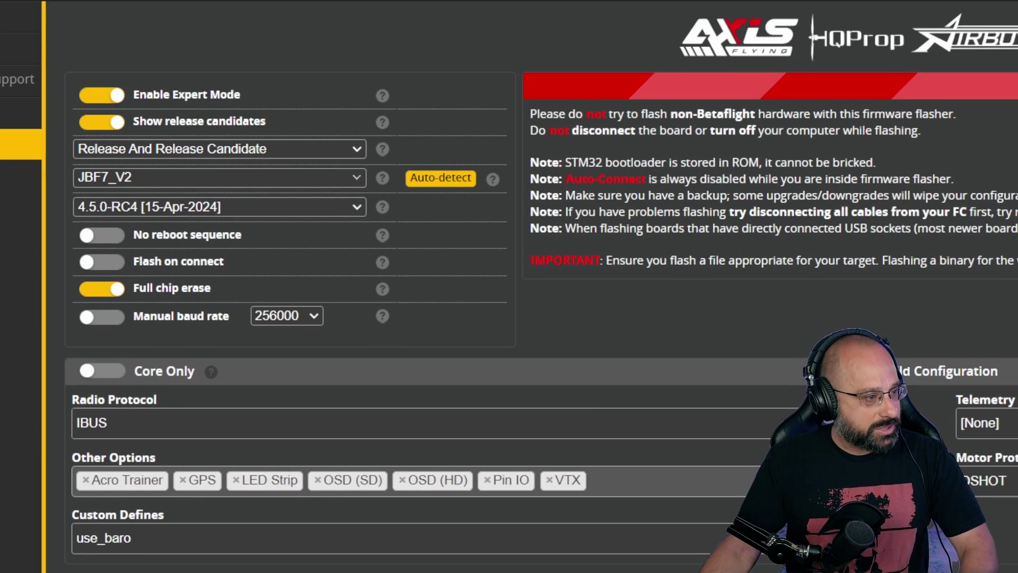
key("ctrl+a")
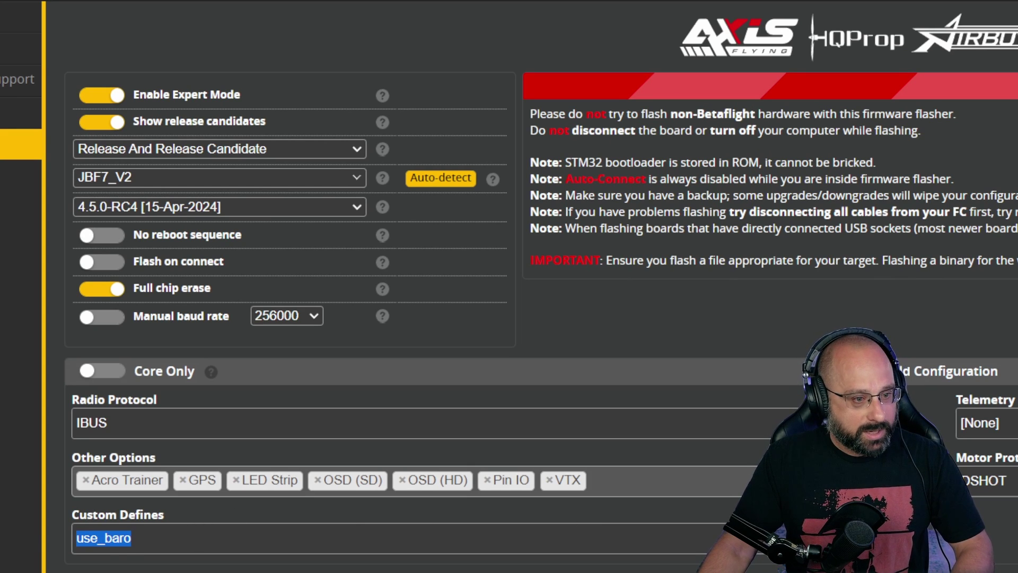
key("ctrl+v")
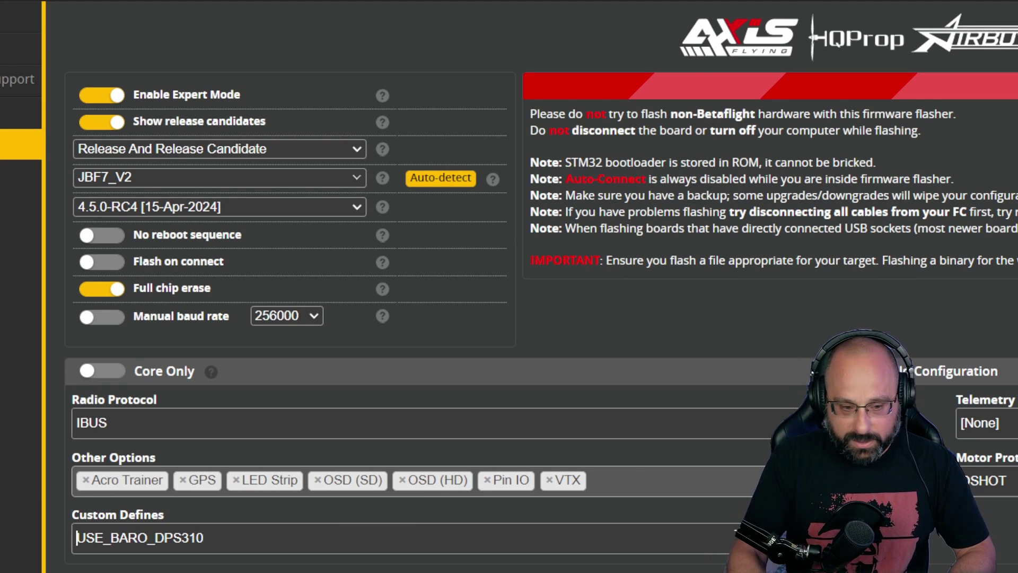
key("Delete")
key("Delete")
key("Delete")
key("Delete")
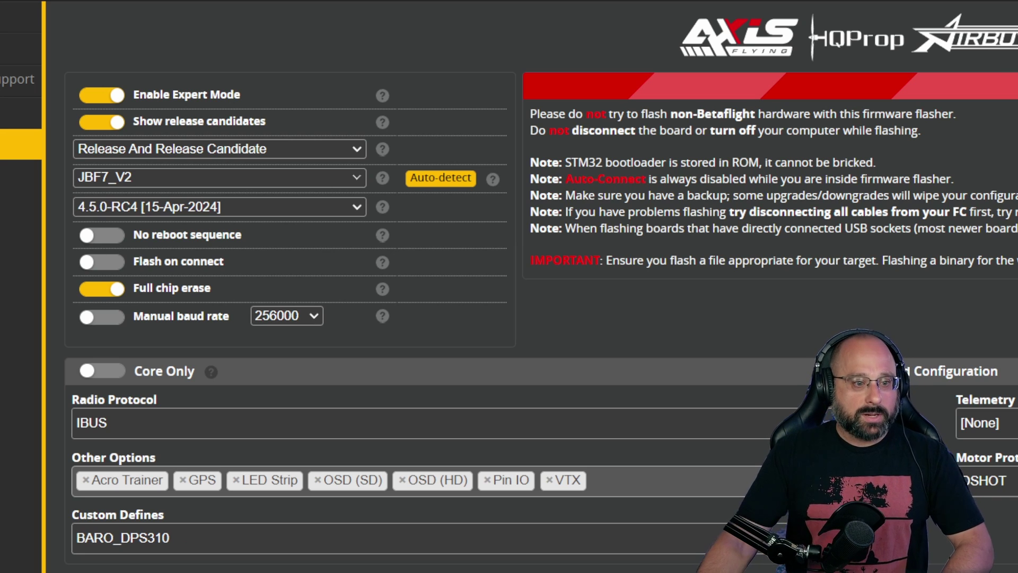